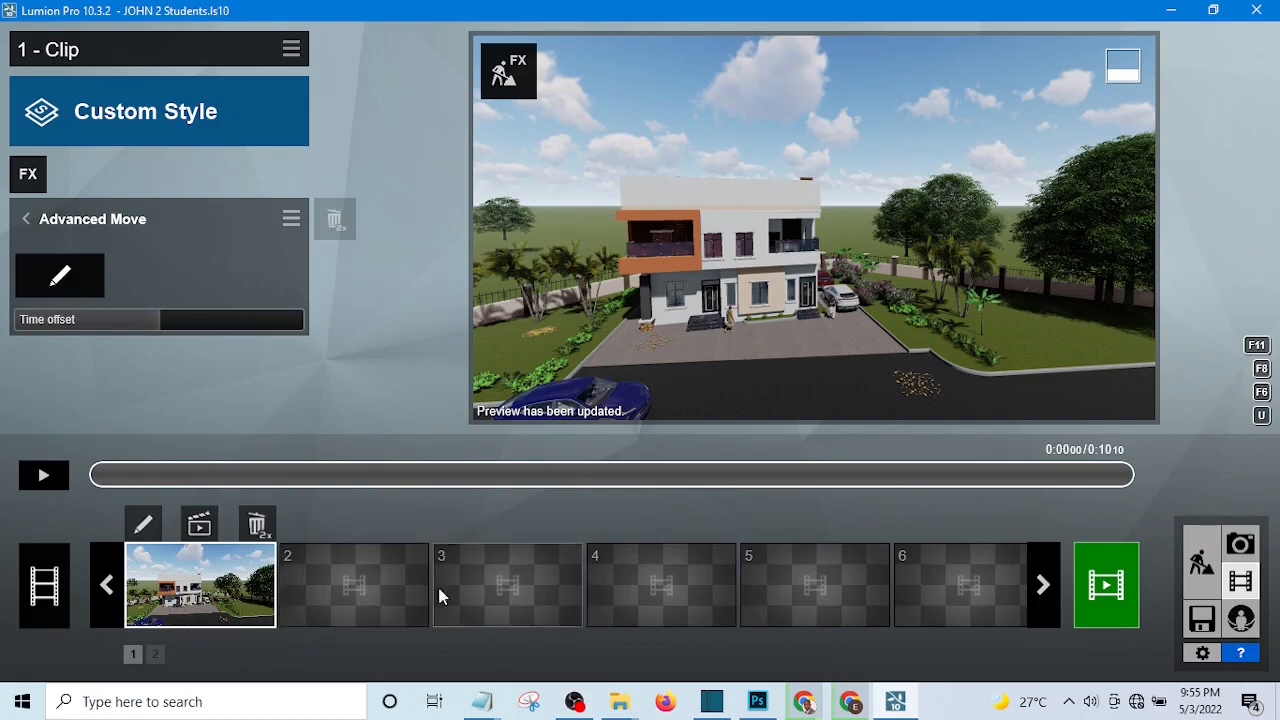
Record a clip in empty slot 2 with two camera keyframes from the same front view of the house, and save it.
{"action": "left_click", "coordinate": [357, 588]}
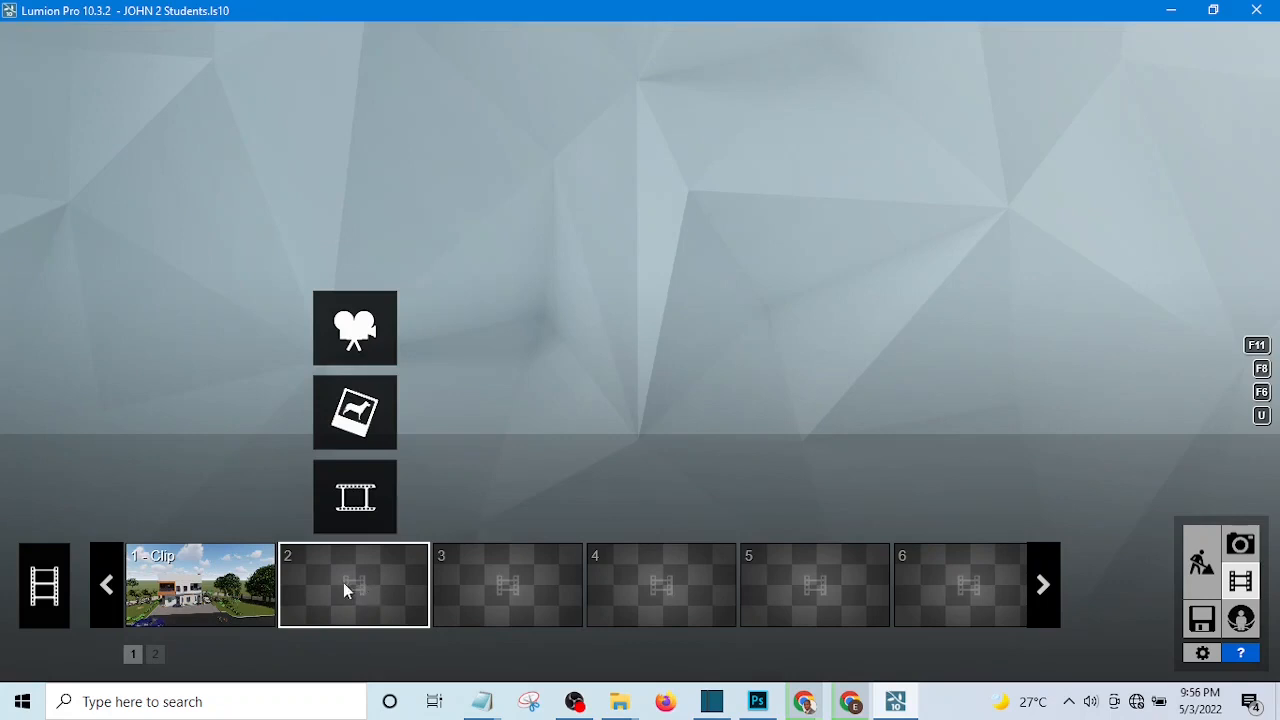
{"action": "left_click", "coordinate": [357, 335]}
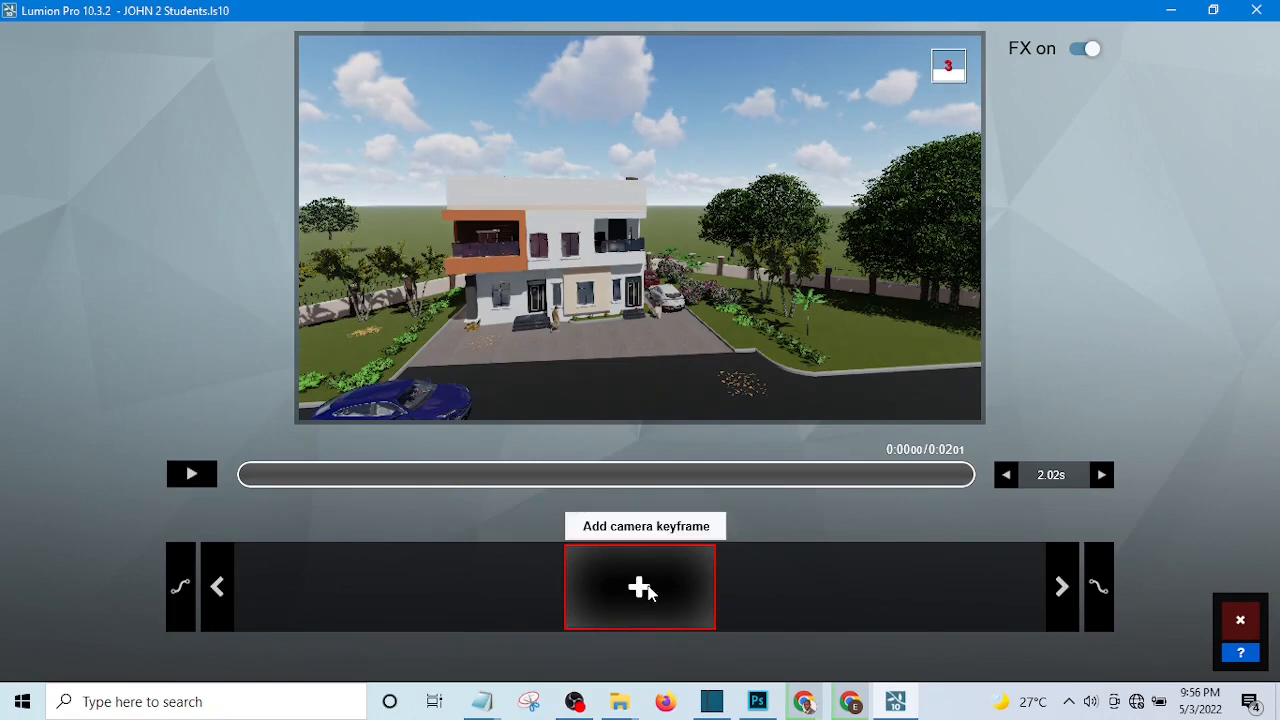
{"action": "left_click", "coordinate": [645, 589]}
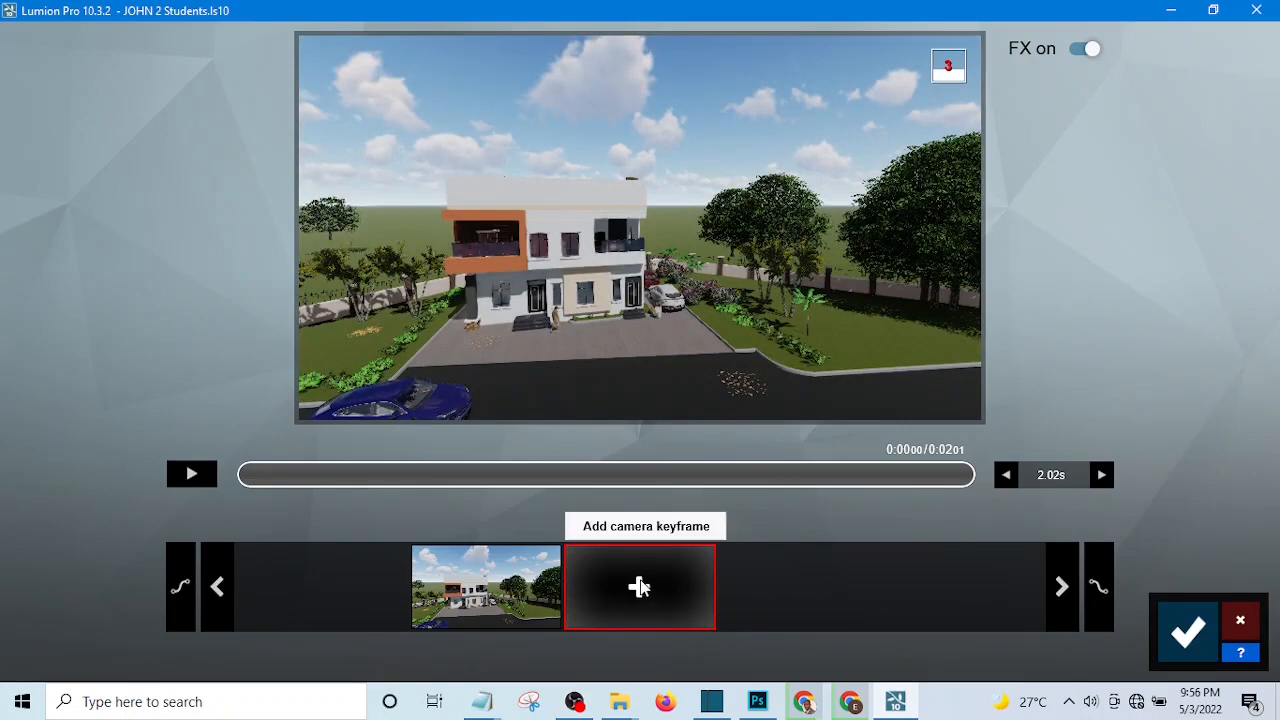
{"action": "left_click", "coordinate": [639, 587]}
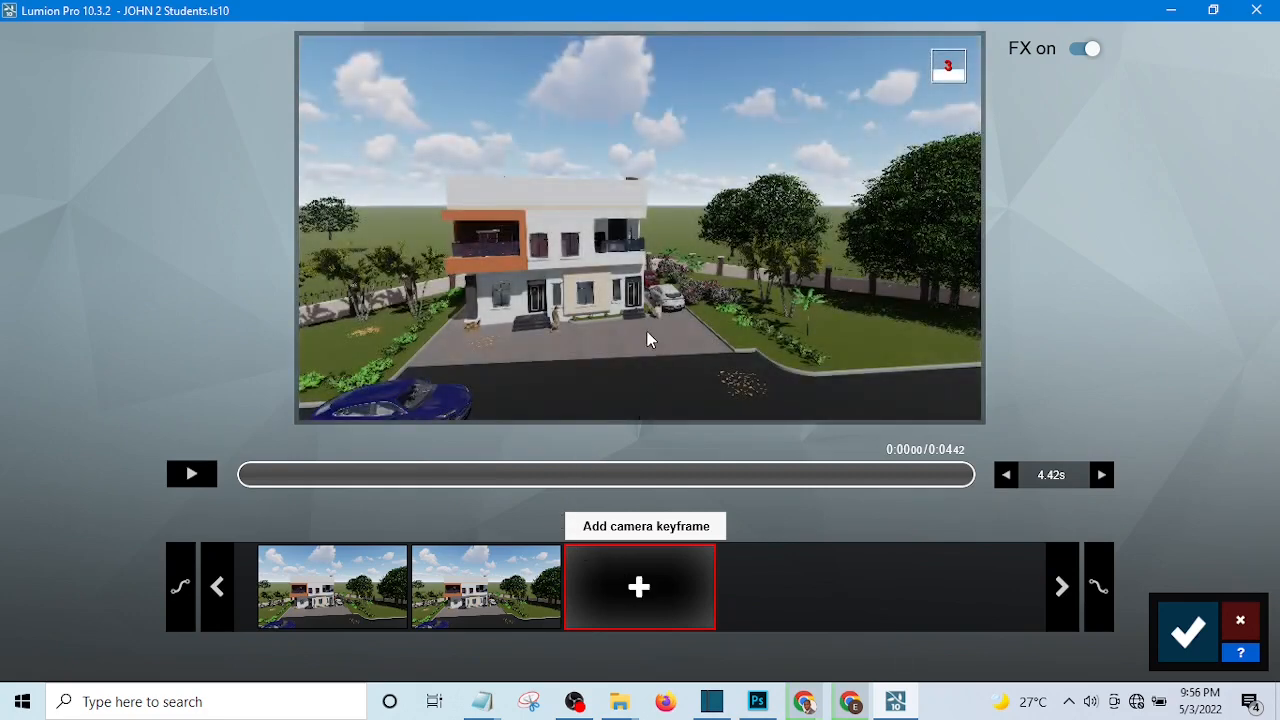
{"action": "mouse_move", "coordinate": [662, 374]}
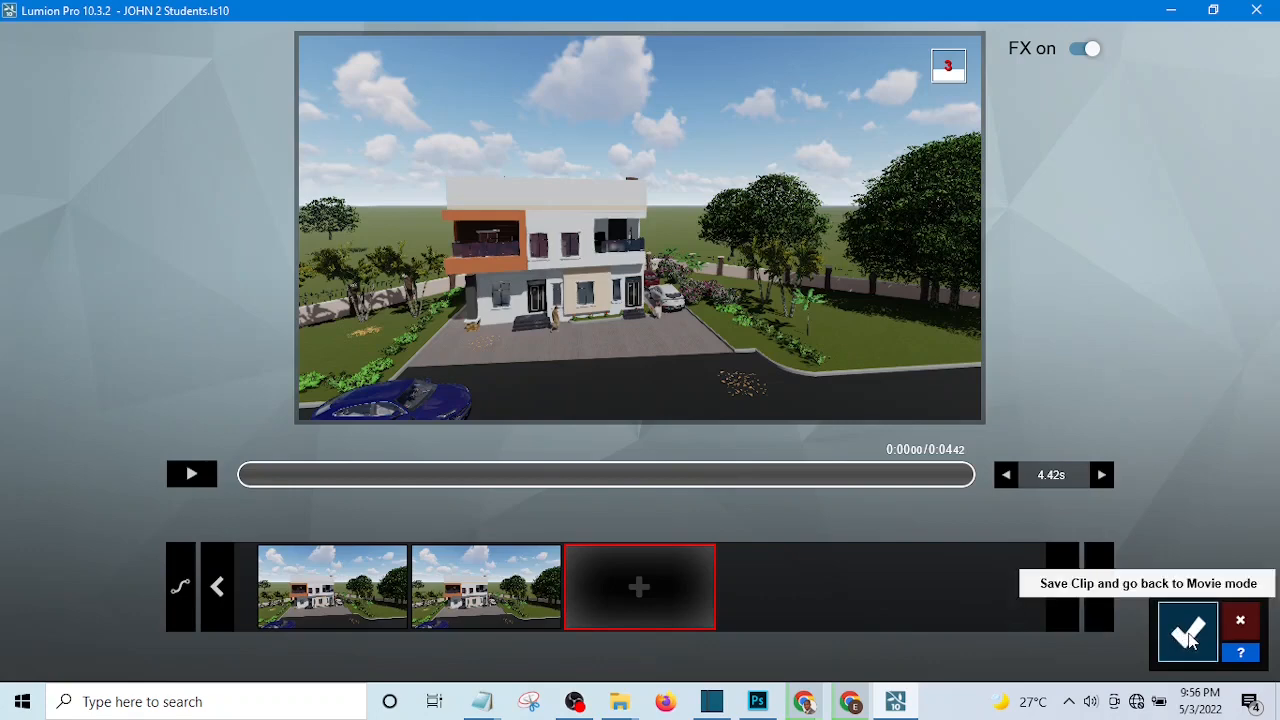
{"action": "left_click", "coordinate": [1186, 636]}
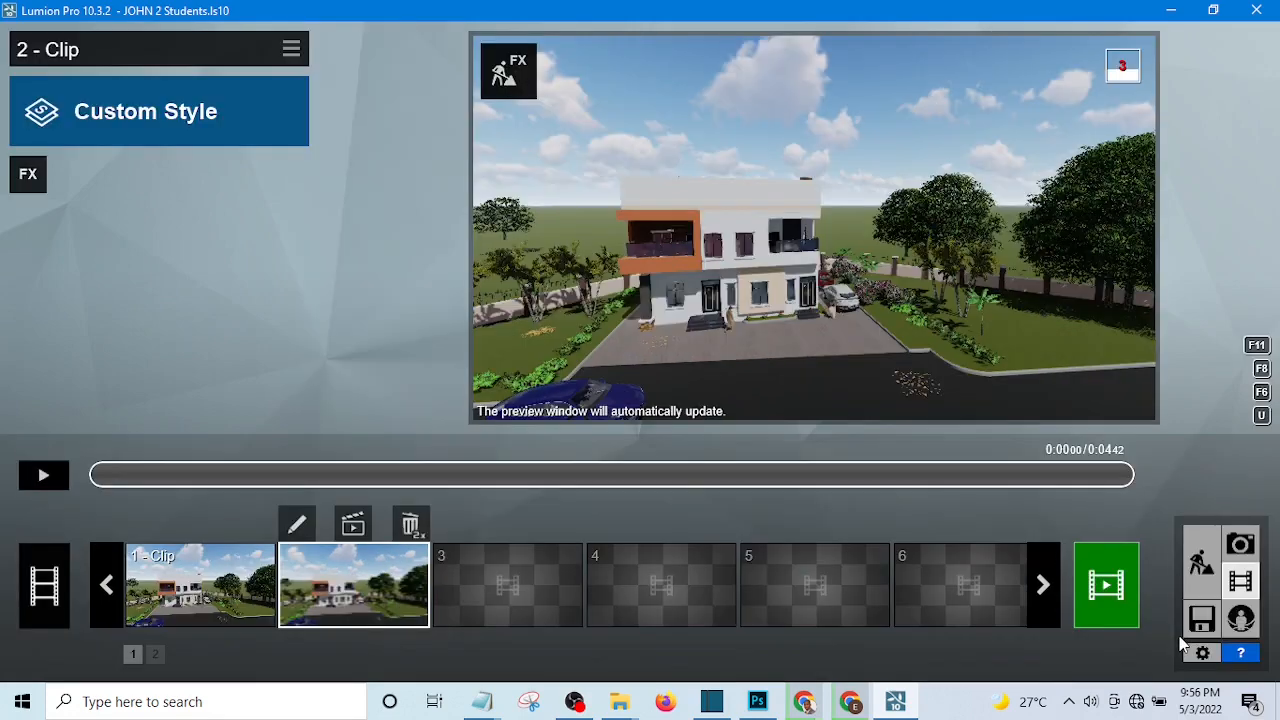
Play back the newly recorded second clip to check its still camera view.
{"action": "left_click", "coordinate": [42, 480]}
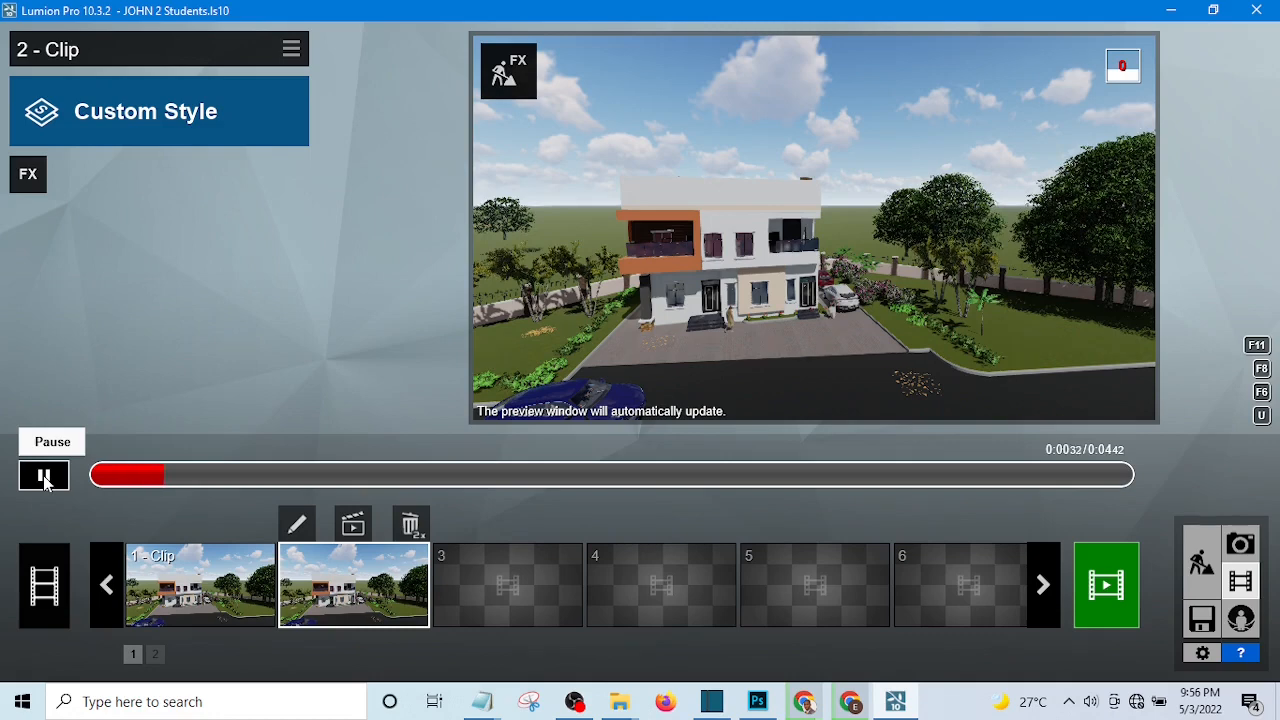
{"action": "left_click", "coordinate": [44, 478]}
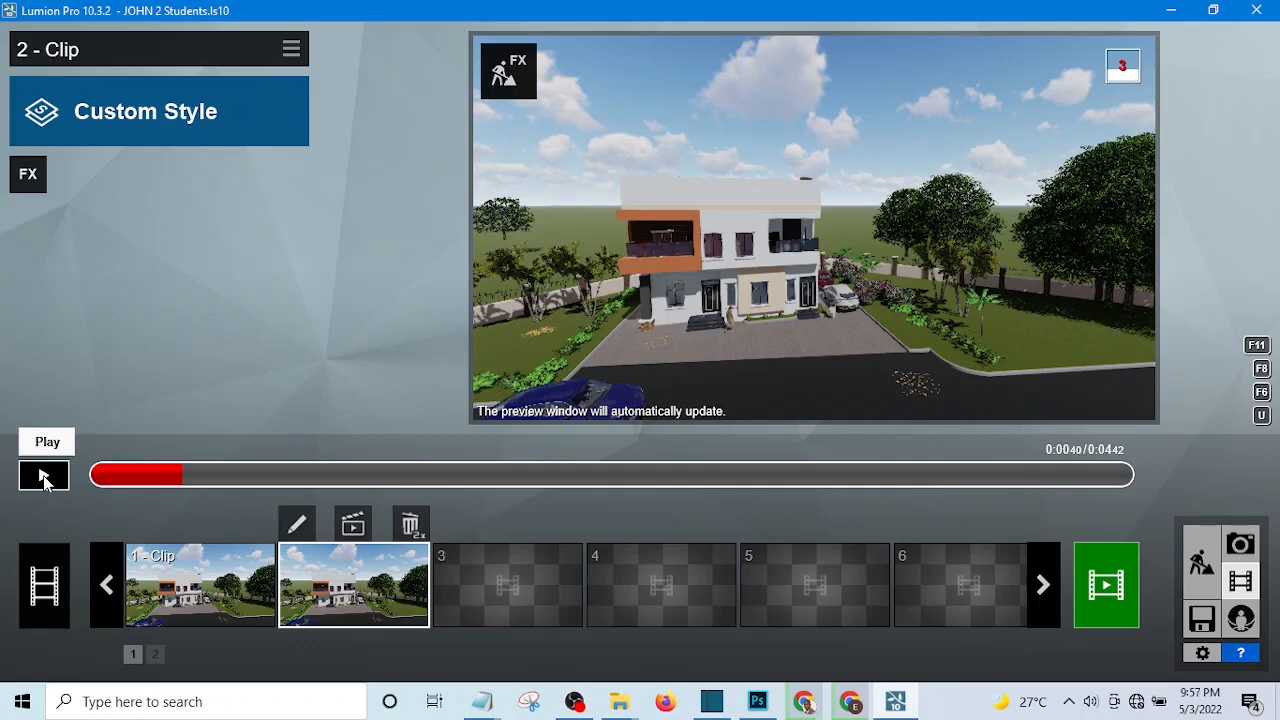
{"action": "left_click", "coordinate": [44, 478]}
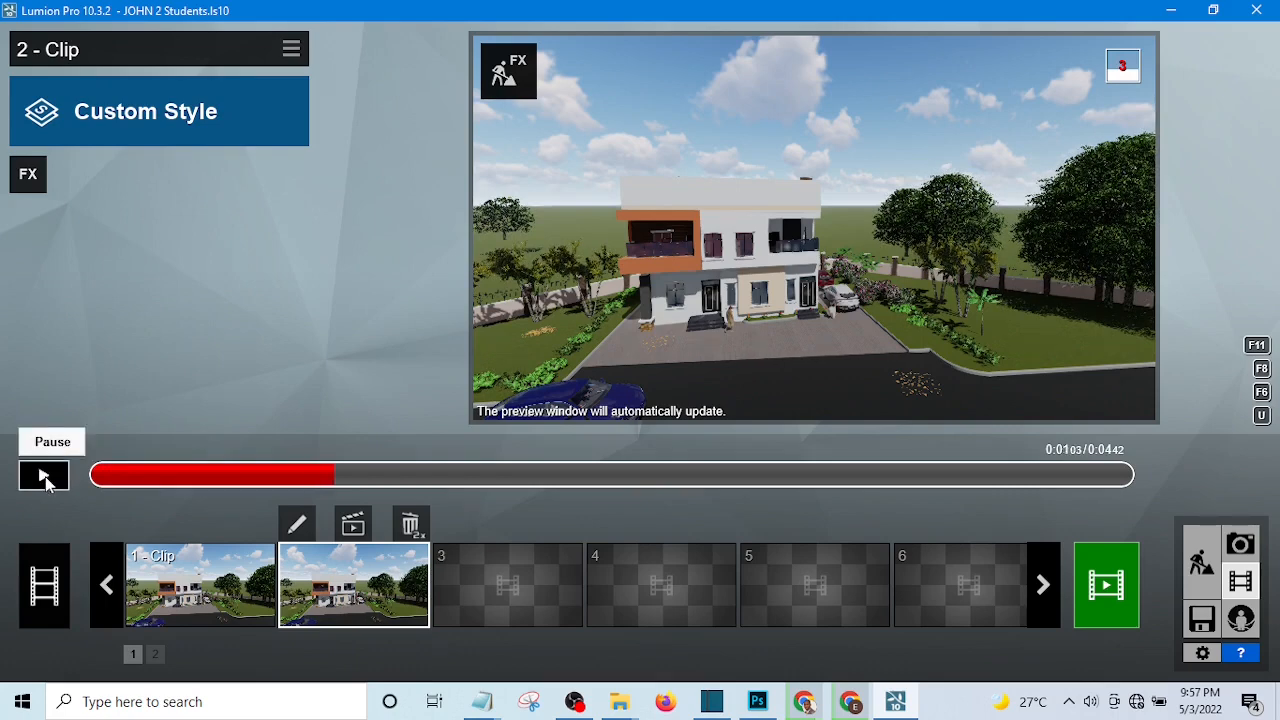
{"action": "left_click", "coordinate": [44, 477]}
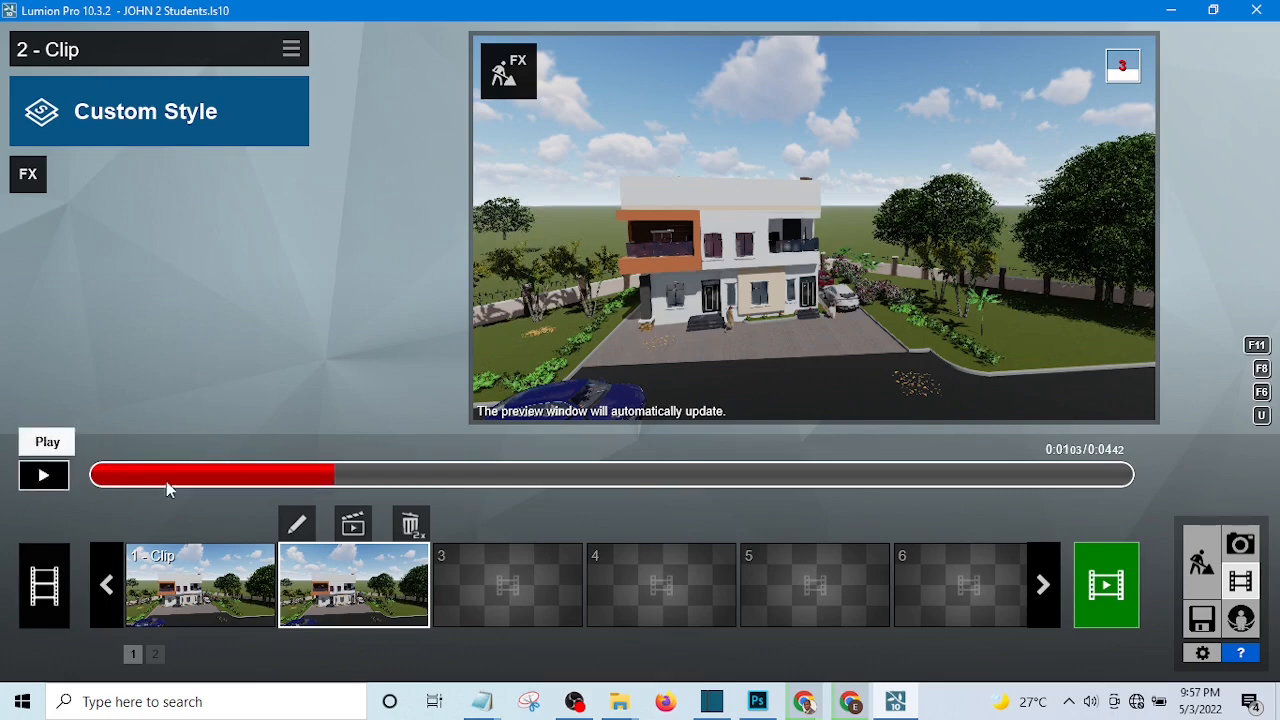
Add the Advanced Move animation effect to clip 2 and open it for editing.
{"action": "left_click", "coordinate": [29, 176]}
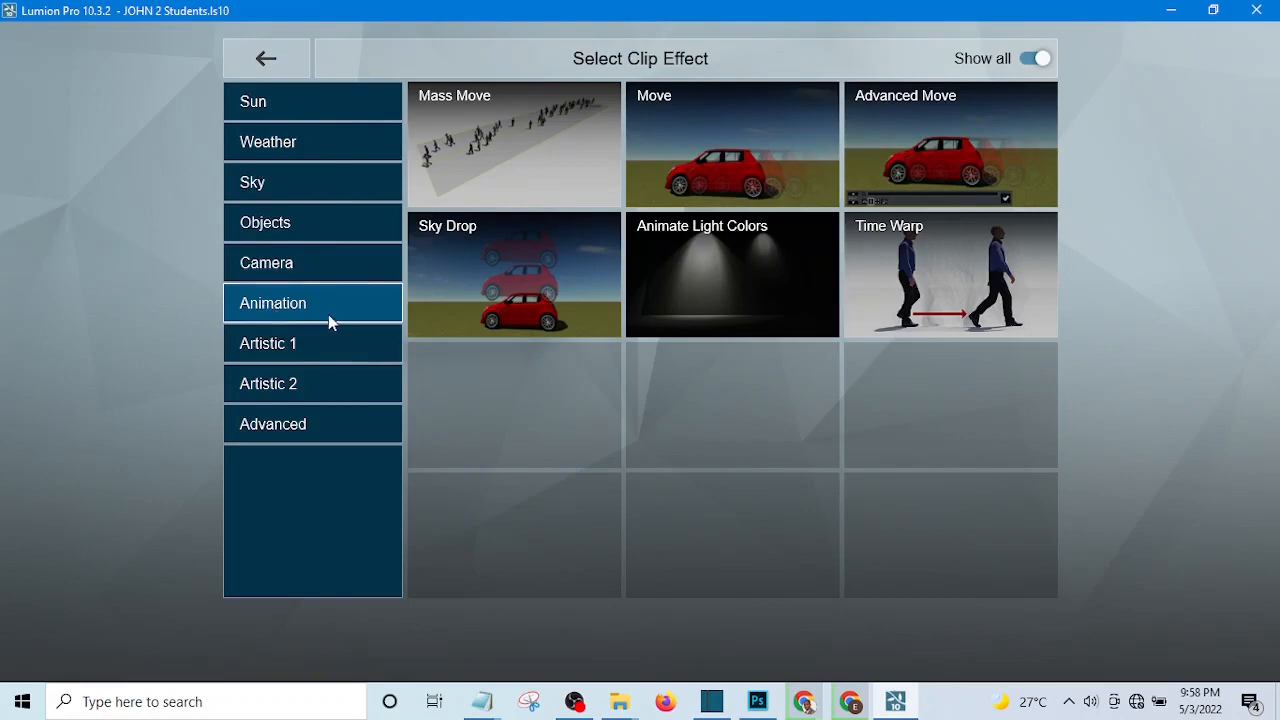
{"action": "left_click", "coordinate": [920, 140]}
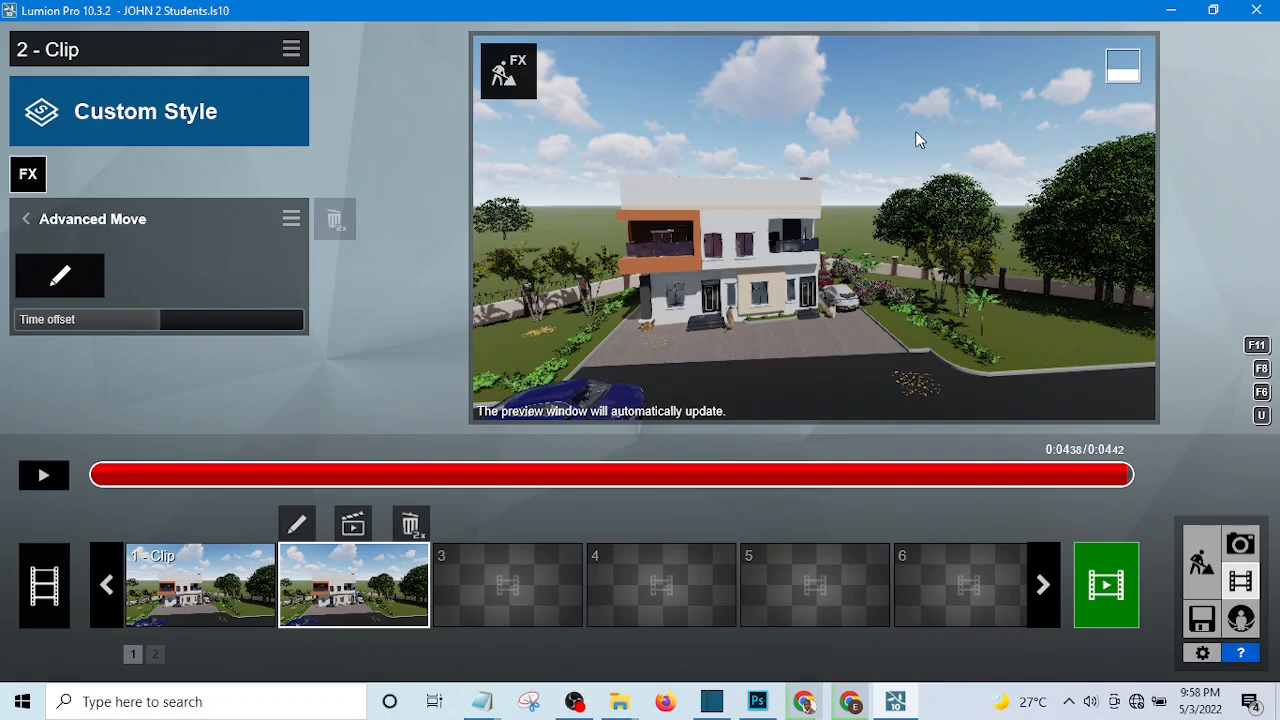
{"action": "left_click", "coordinate": [60, 277]}
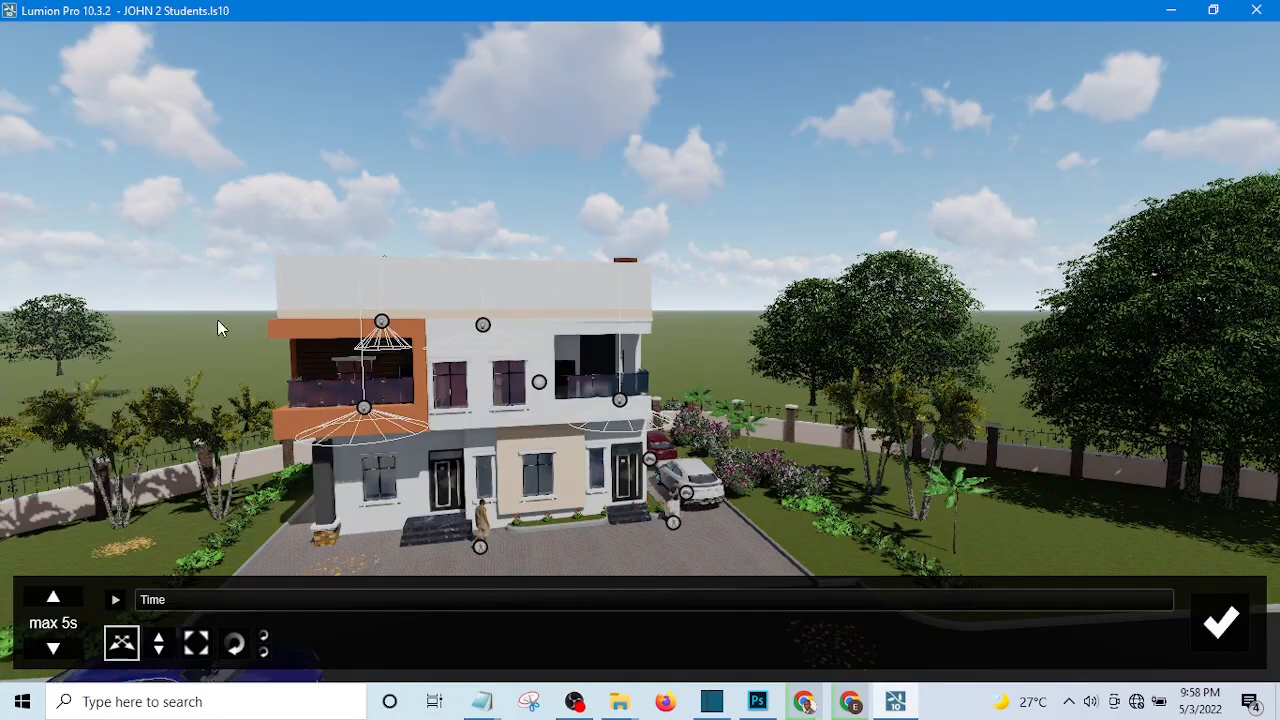
Set a starting key for the blue car at time 0.0, shifting it about 0.4 m forward along the road.
{"action": "left_click", "coordinate": [428, 400]}
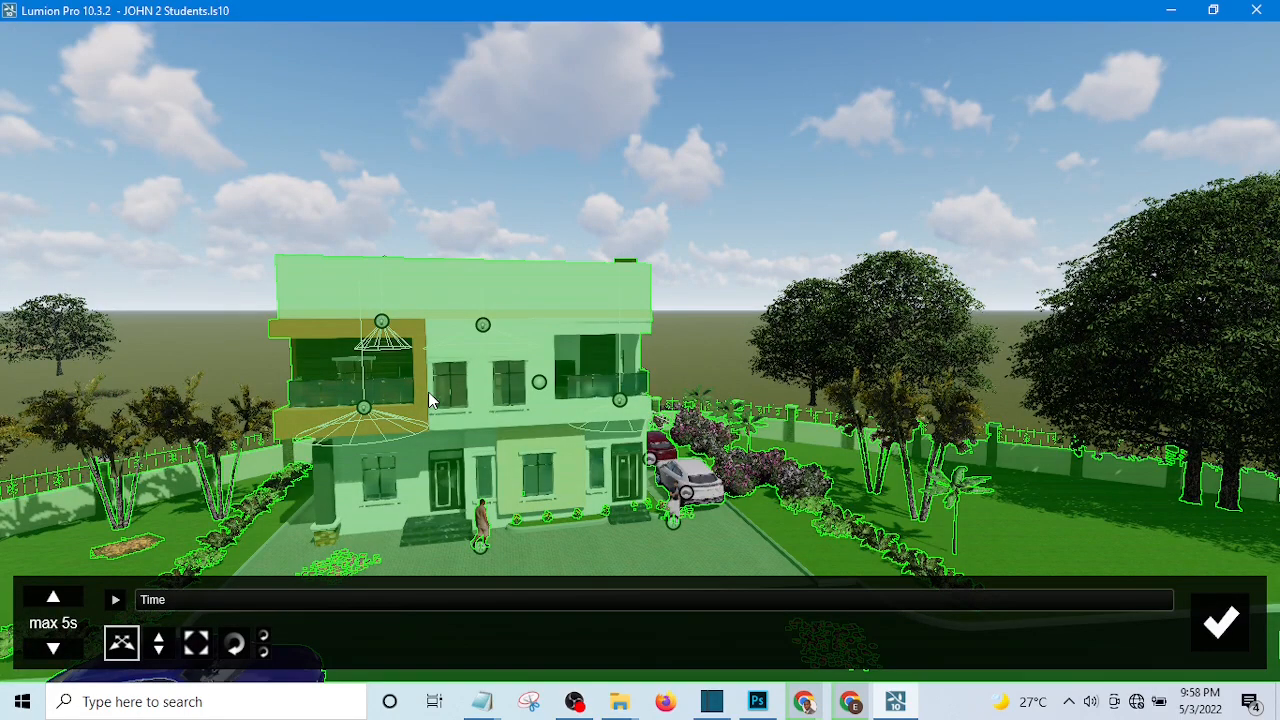
{"action": "key", "text": "q"}
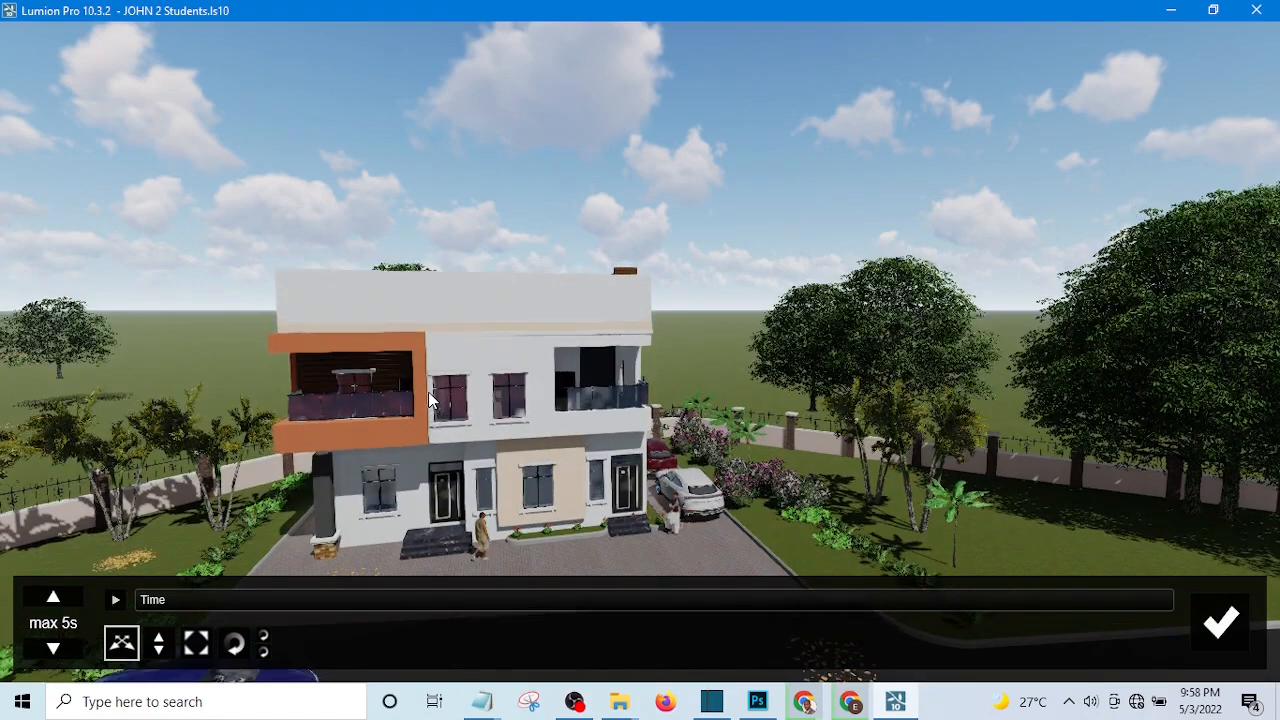
{"action": "key", "text": "q"}
{"action": "key", "text": "q"}
{"action": "key", "text": "q"}
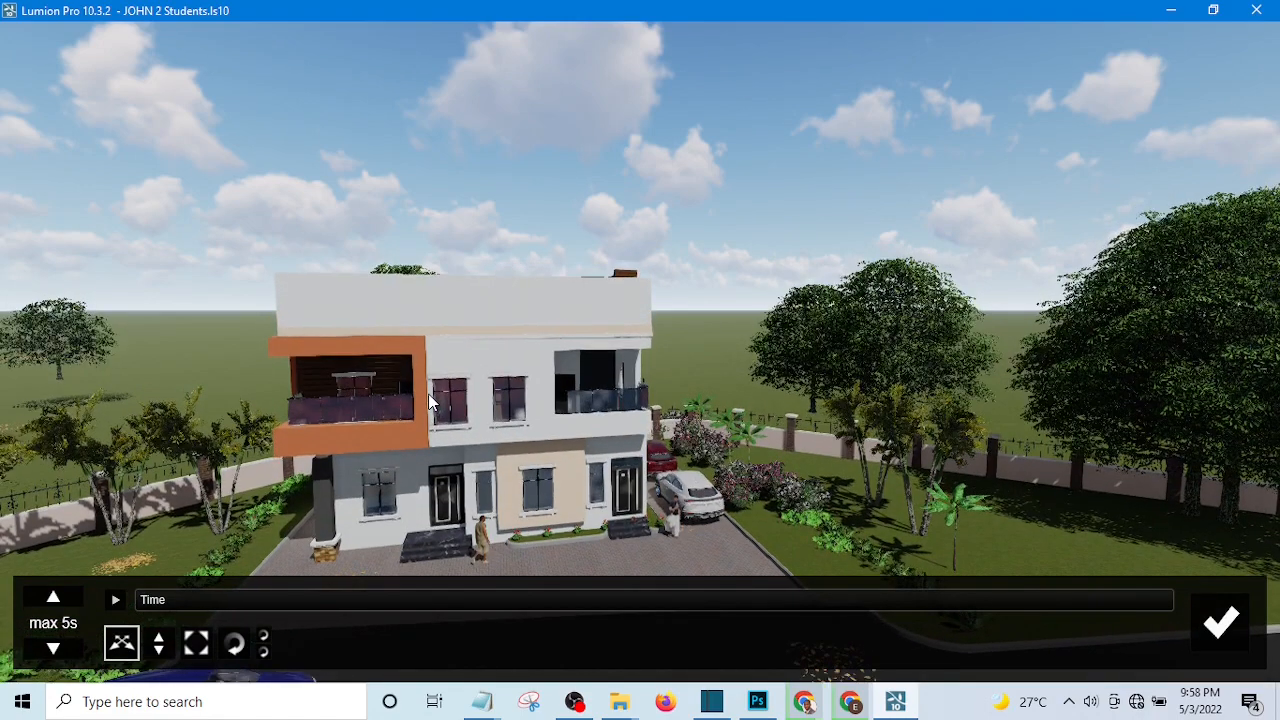
{"action": "key", "text": "e"}
{"action": "key", "text": "e"}
{"action": "key", "text": "e"}
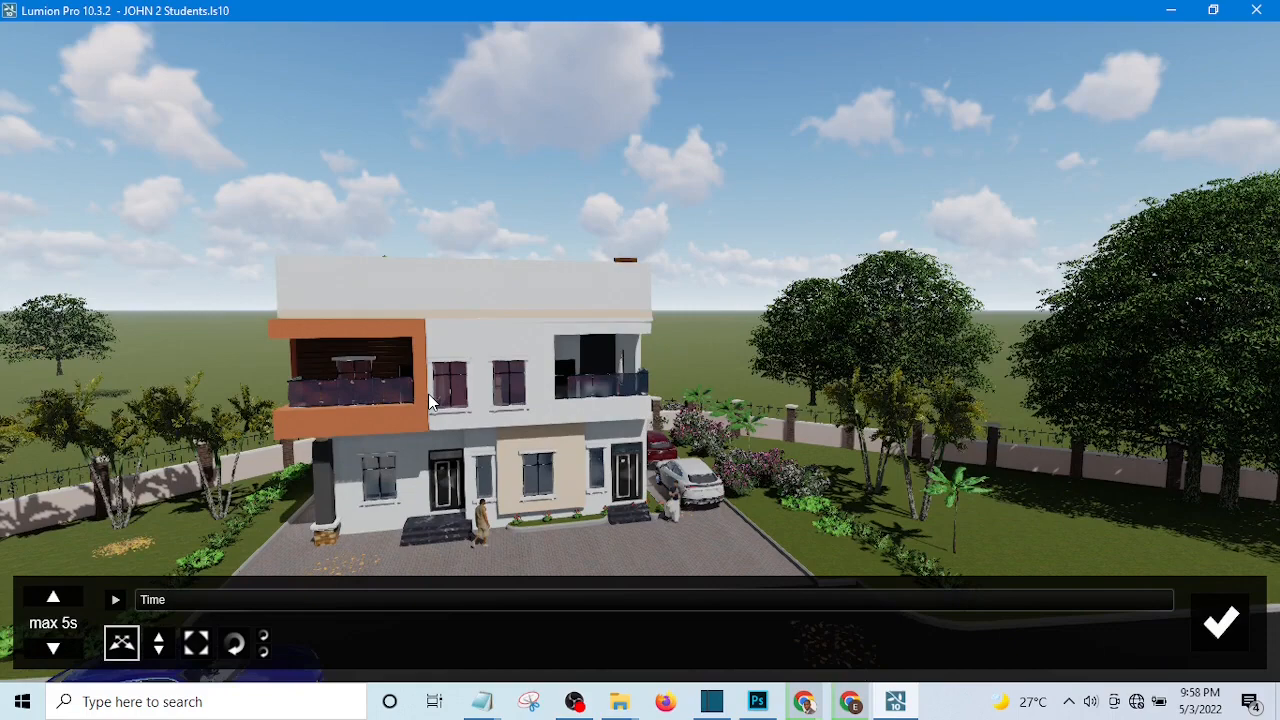
{"action": "key", "text": "e"}
{"action": "key", "text": "e"}
{"action": "key", "text": "e"}
{"action": "key", "text": "e"}
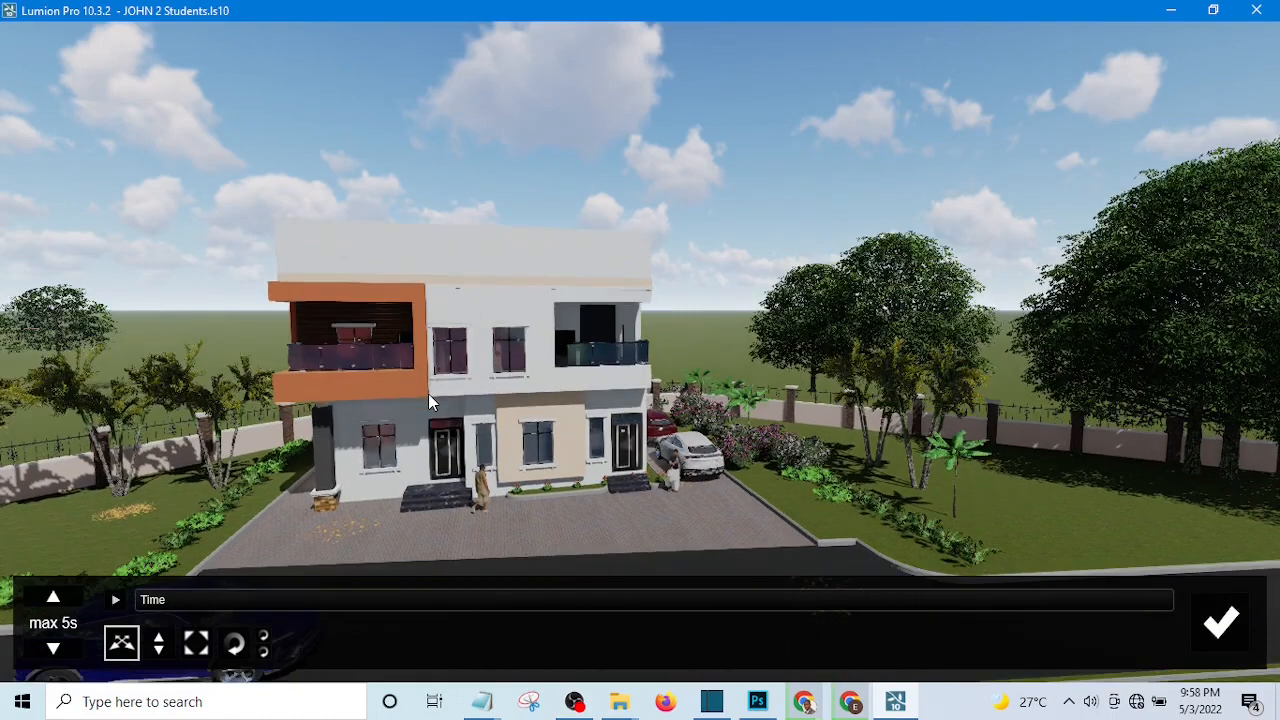
{"action": "key", "text": "e"}
{"action": "key", "text": "e"}
{"action": "key", "text": "e"}
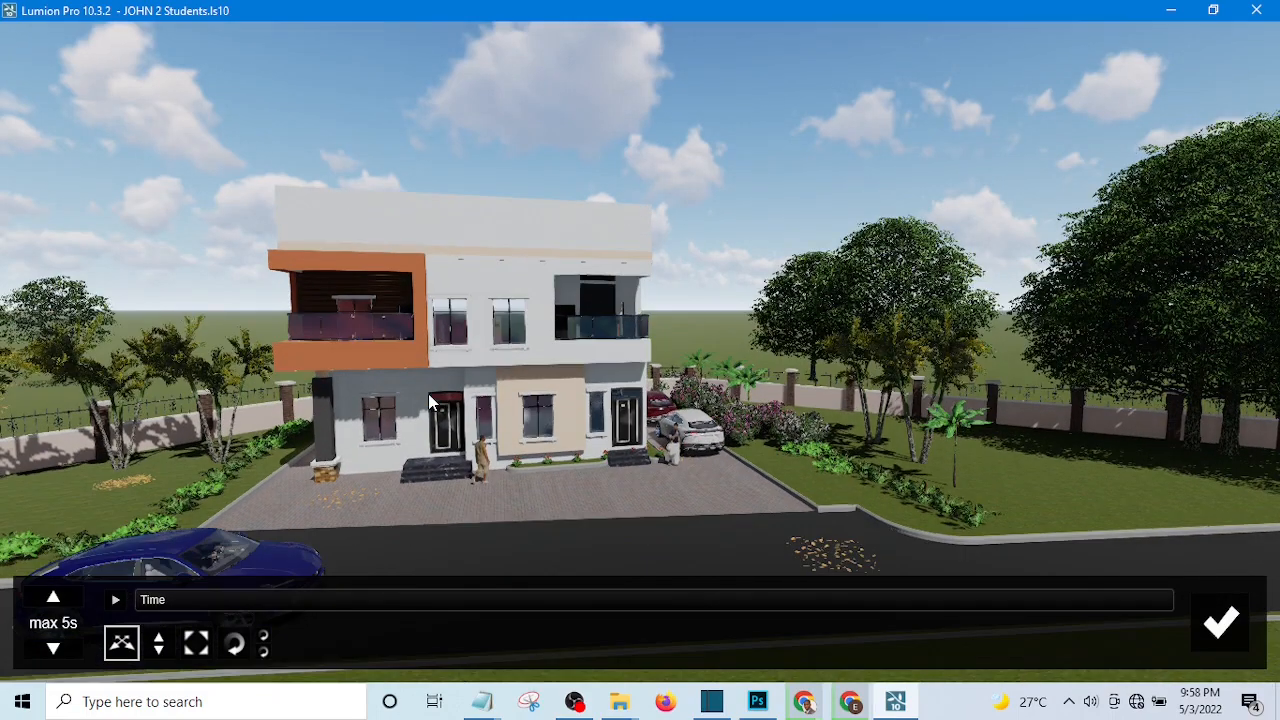
{"action": "key", "text": "e"}
{"action": "key", "text": "e"}
{"action": "key", "text": "e"}
{"action": "key", "text": "e"}
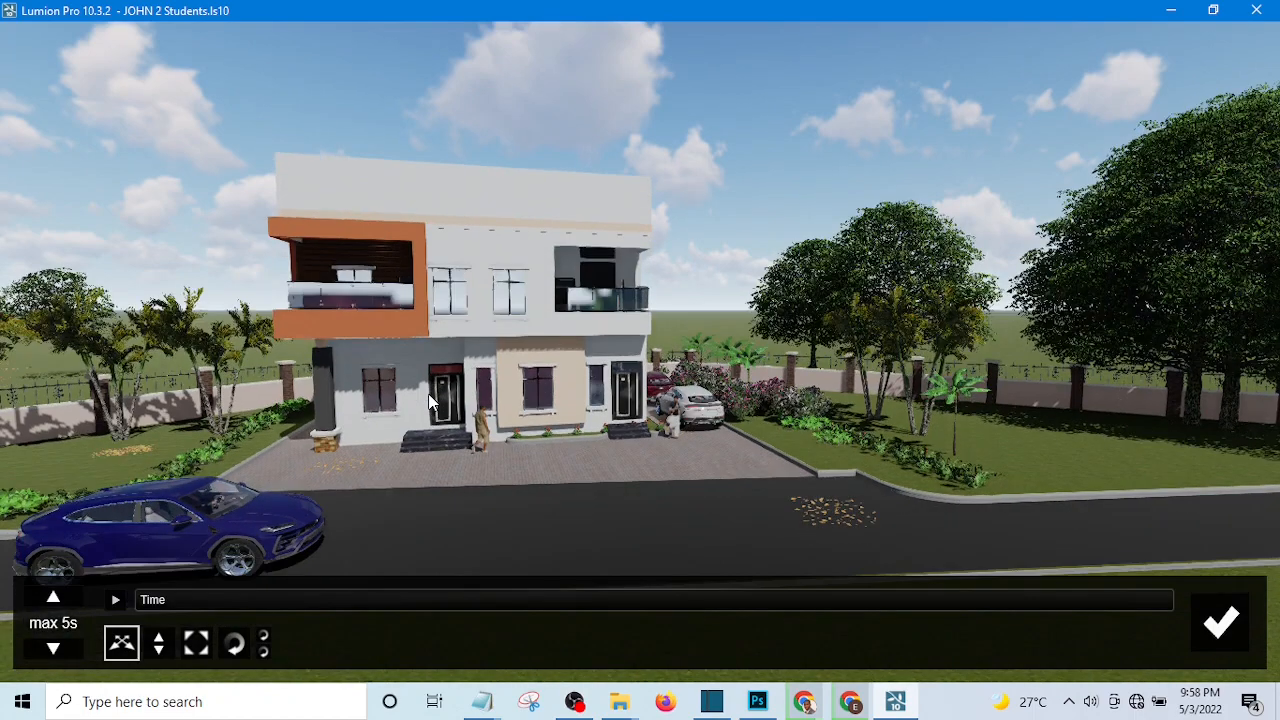
{"action": "key", "text": "e"}
{"action": "key", "text": "e"}
{"action": "key", "text": "e"}
{"action": "key", "text": "e"}
{"action": "key", "text": "e"}
{"action": "key", "text": "e"}
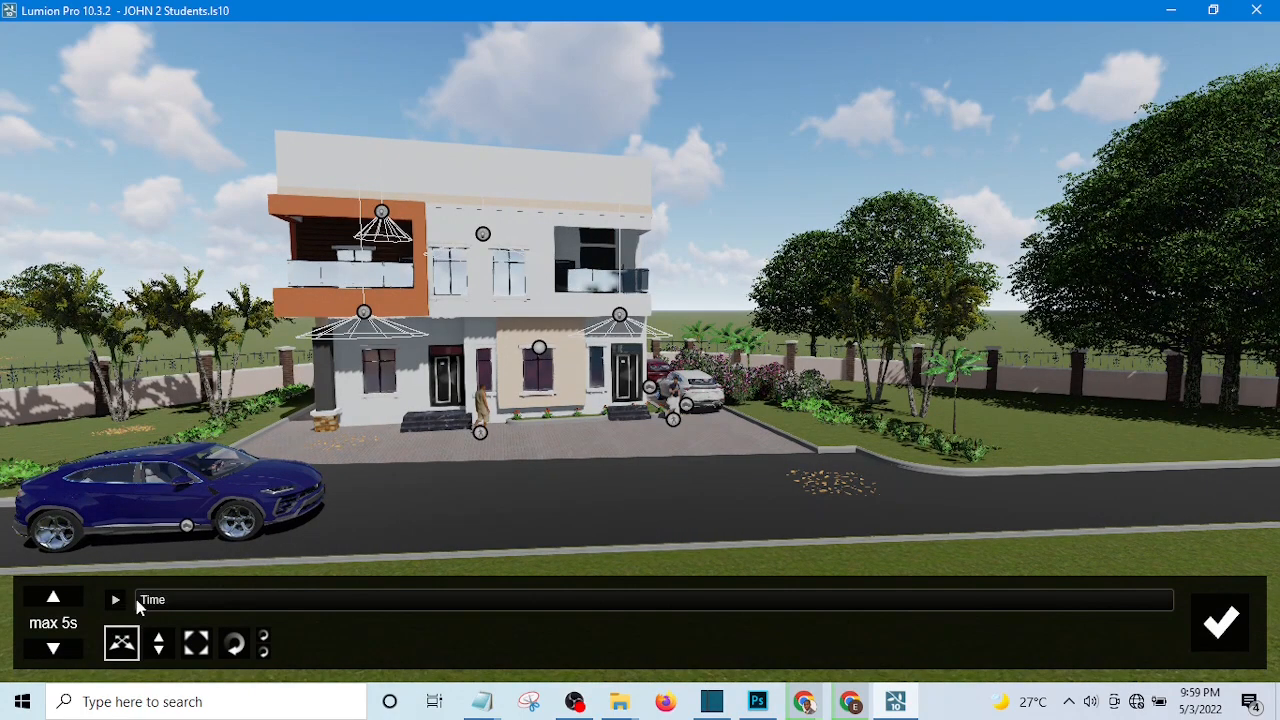
{"action": "left_click", "coordinate": [145, 600]}
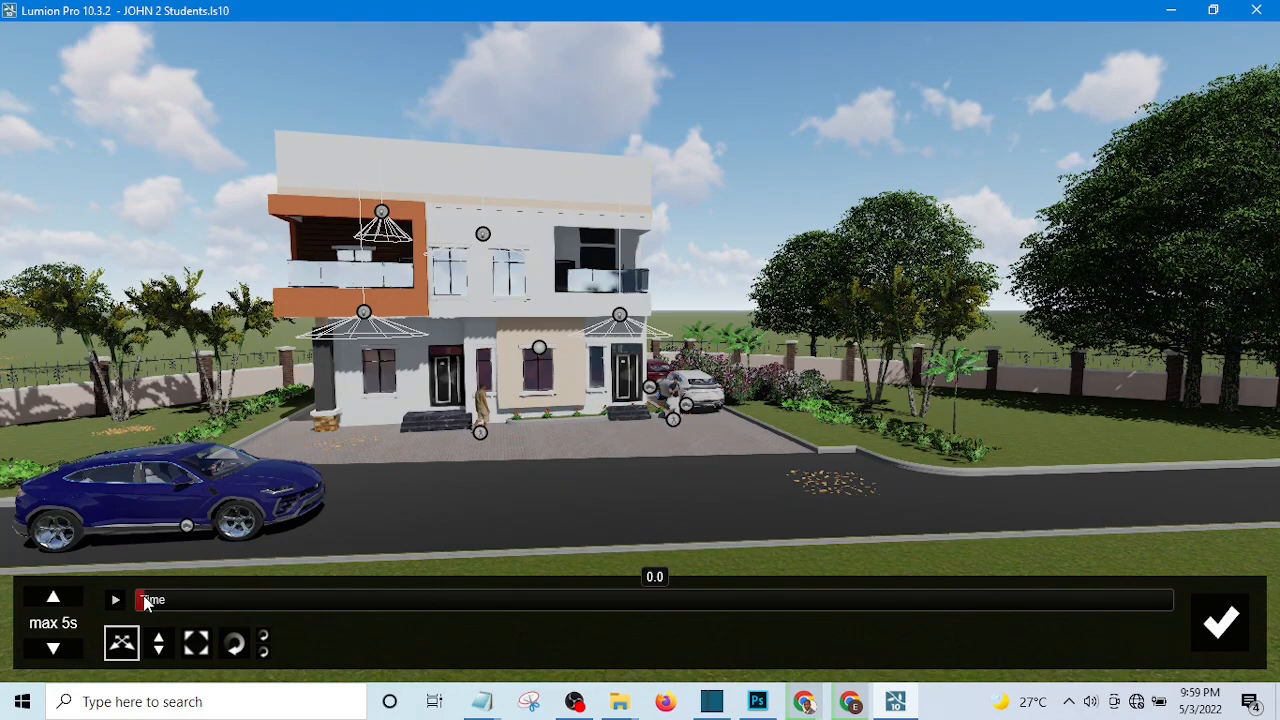
{"action": "left_click", "coordinate": [190, 524]}
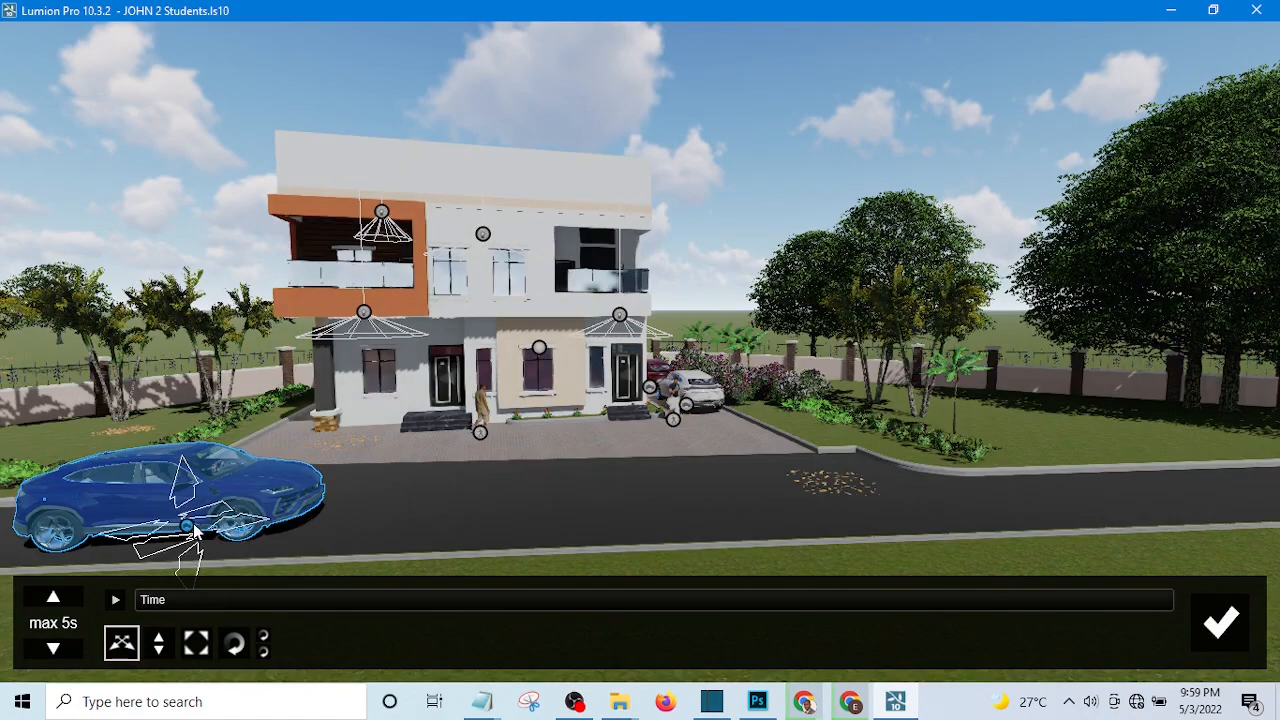
{"action": "left_click_drag", "start_coordinate": [204, 528], "coordinate": [158, 562]}
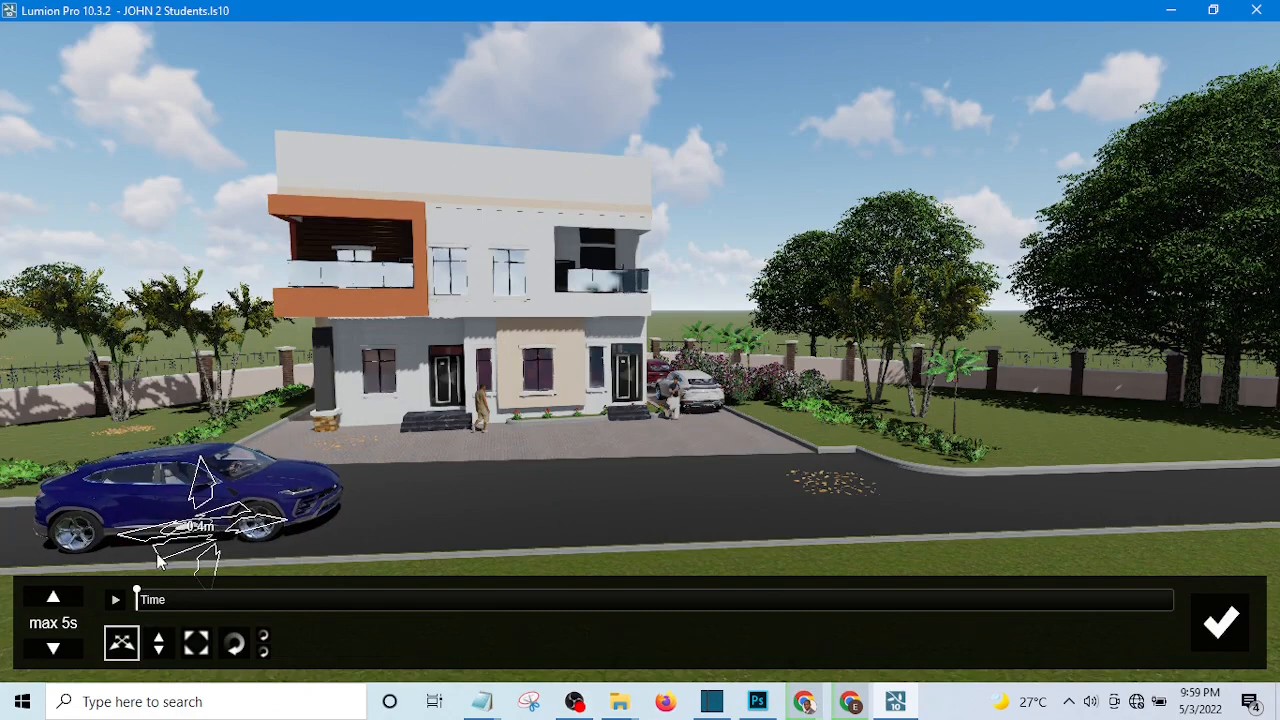
{"action": "left_click", "coordinate": [138, 634]}
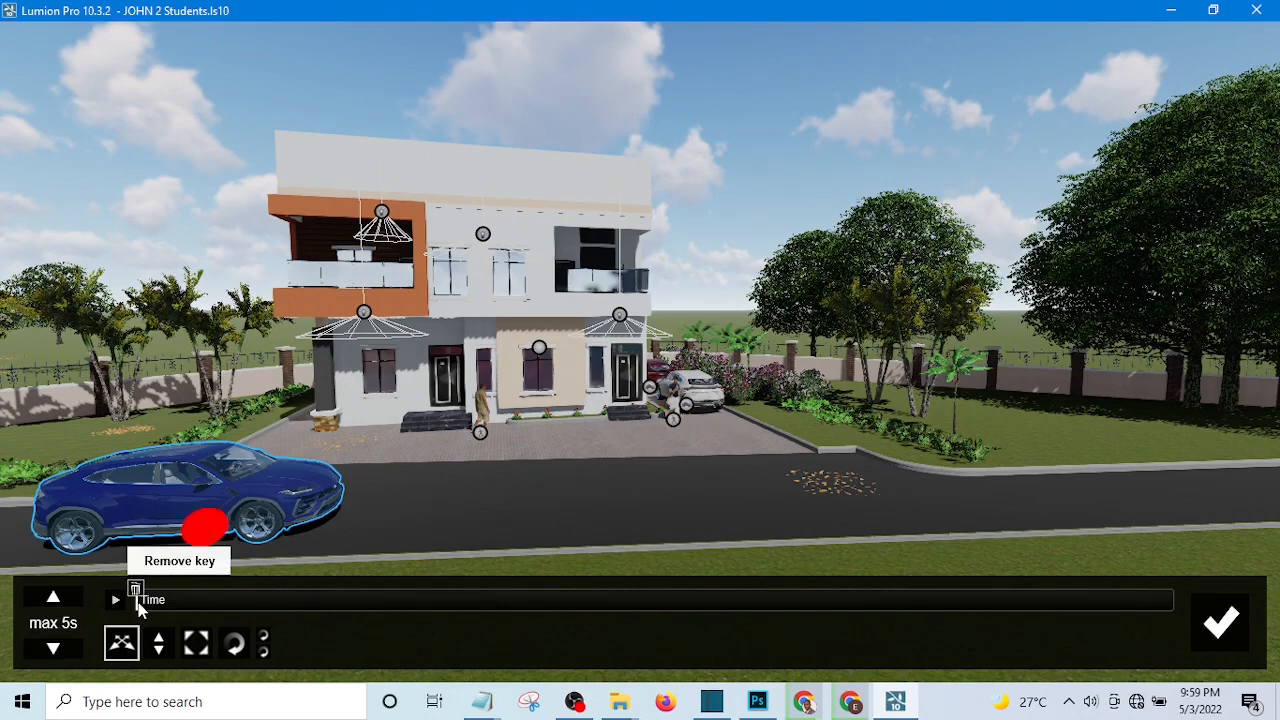
Add a second key at 0.4 s with the blue car moved along the road past the driveway, and finish editing the movement.
{"action": "left_click", "coordinate": [207, 604]}
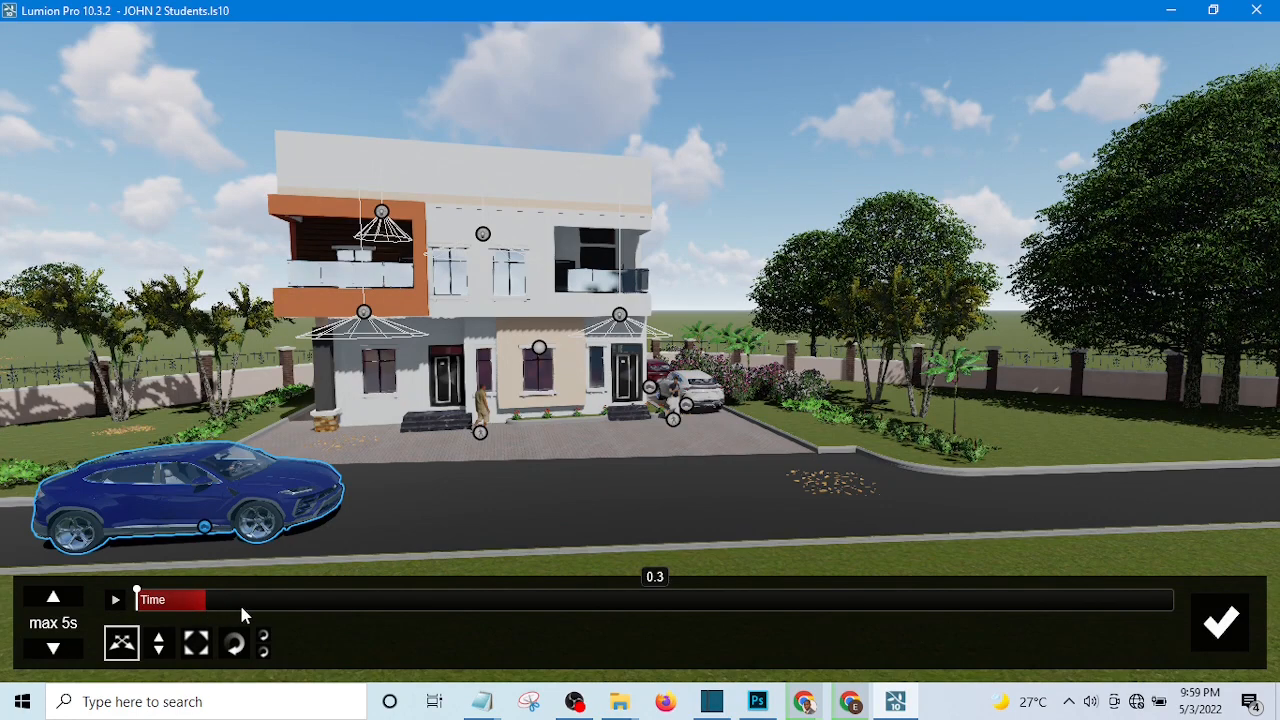
{"action": "left_click", "coordinate": [241, 608]}
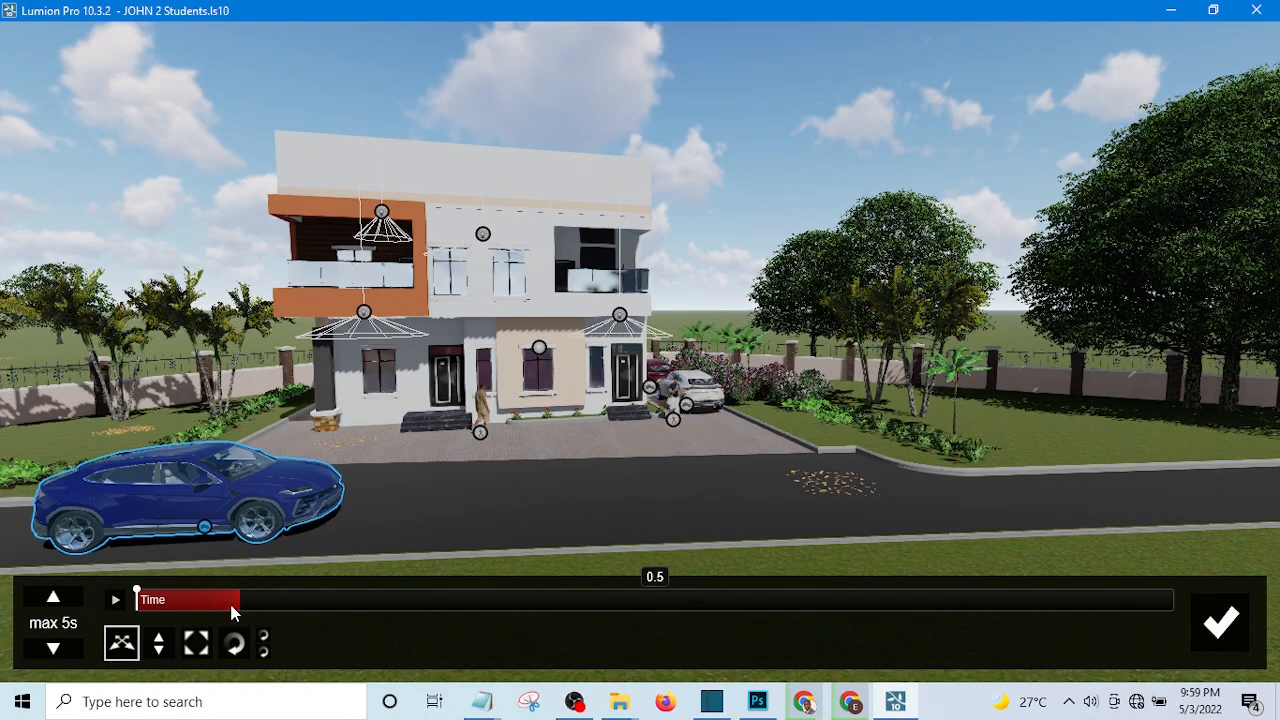
{"action": "left_click", "coordinate": [231, 606]}
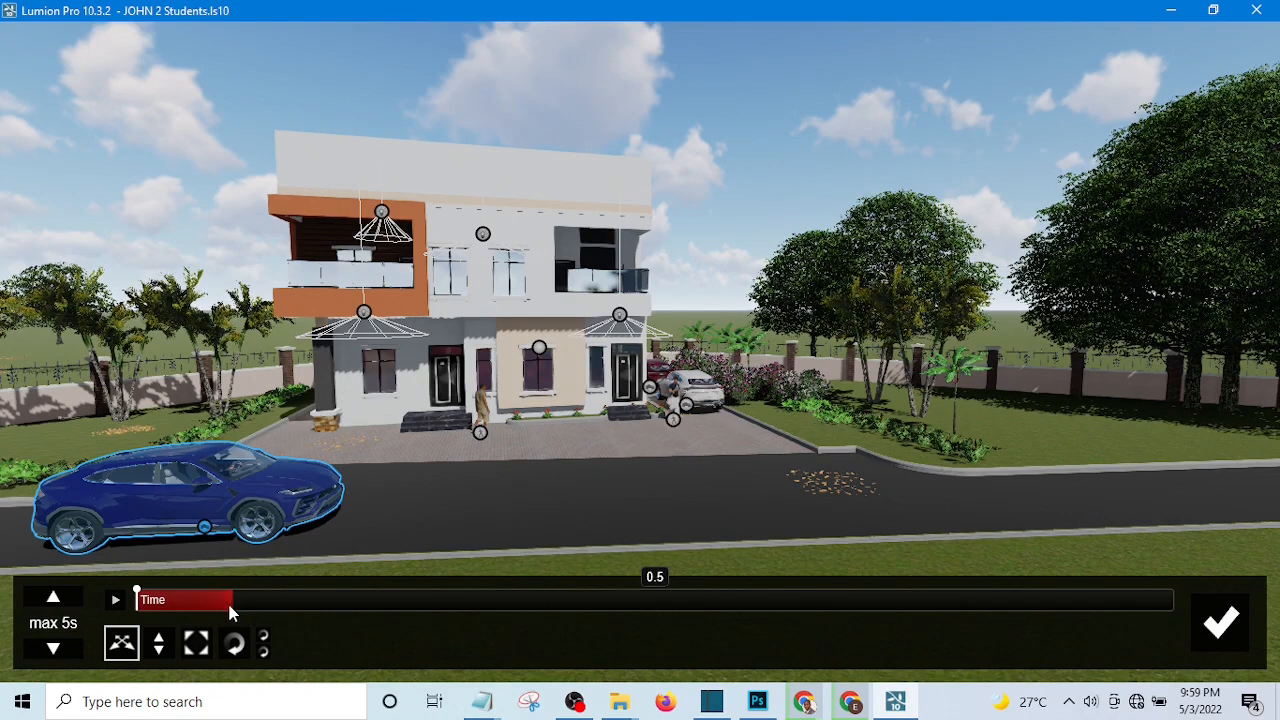
{"action": "left_click", "coordinate": [223, 605]}
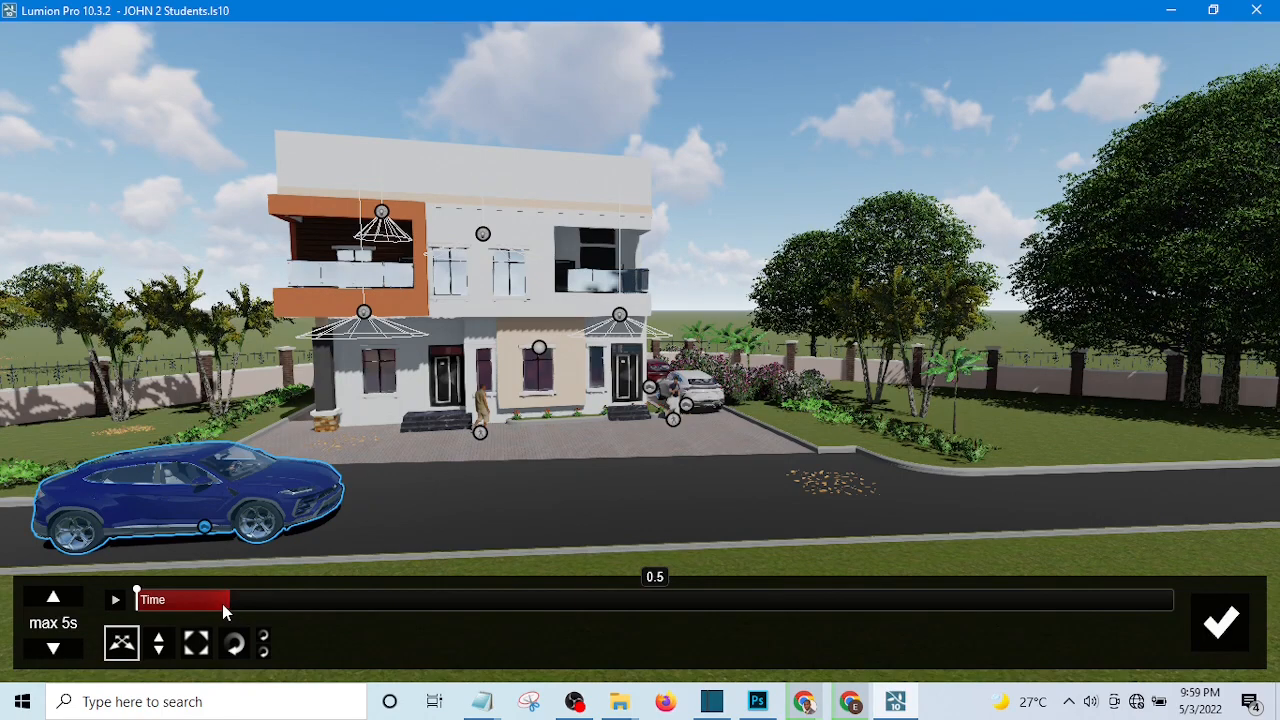
{"action": "left_click", "coordinate": [221, 606]}
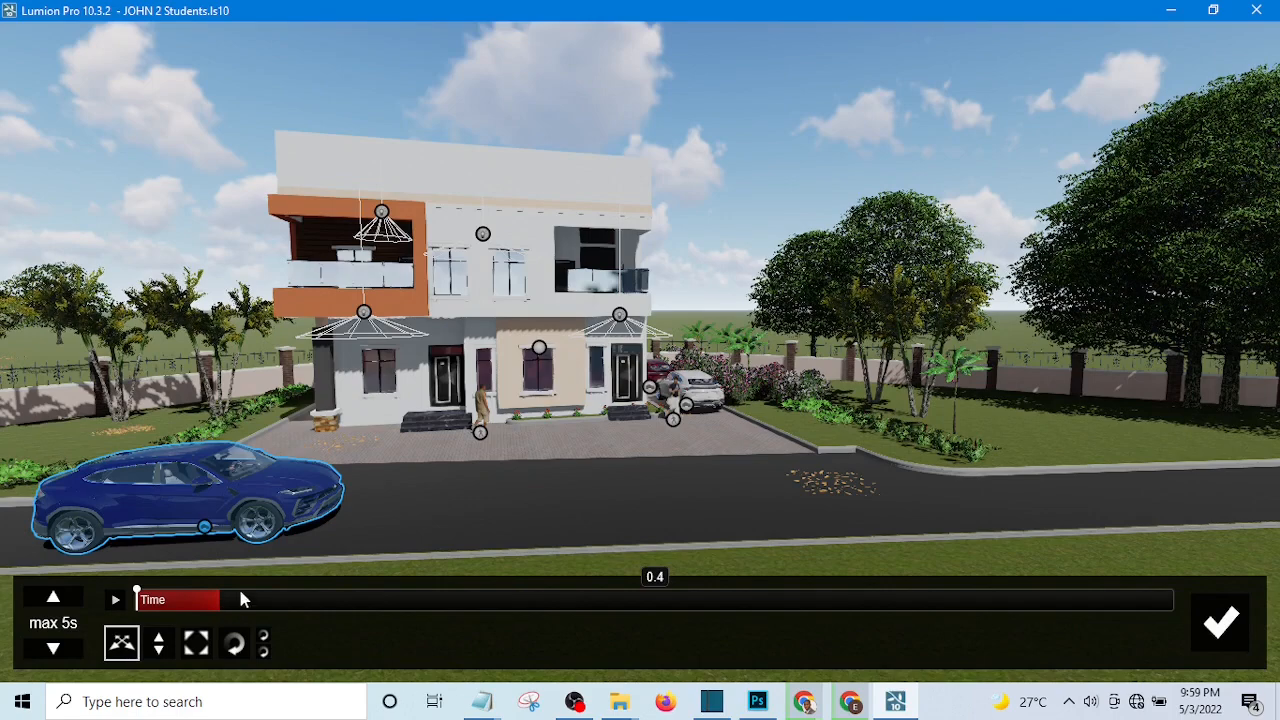
{"action": "left_click", "coordinate": [206, 526]}
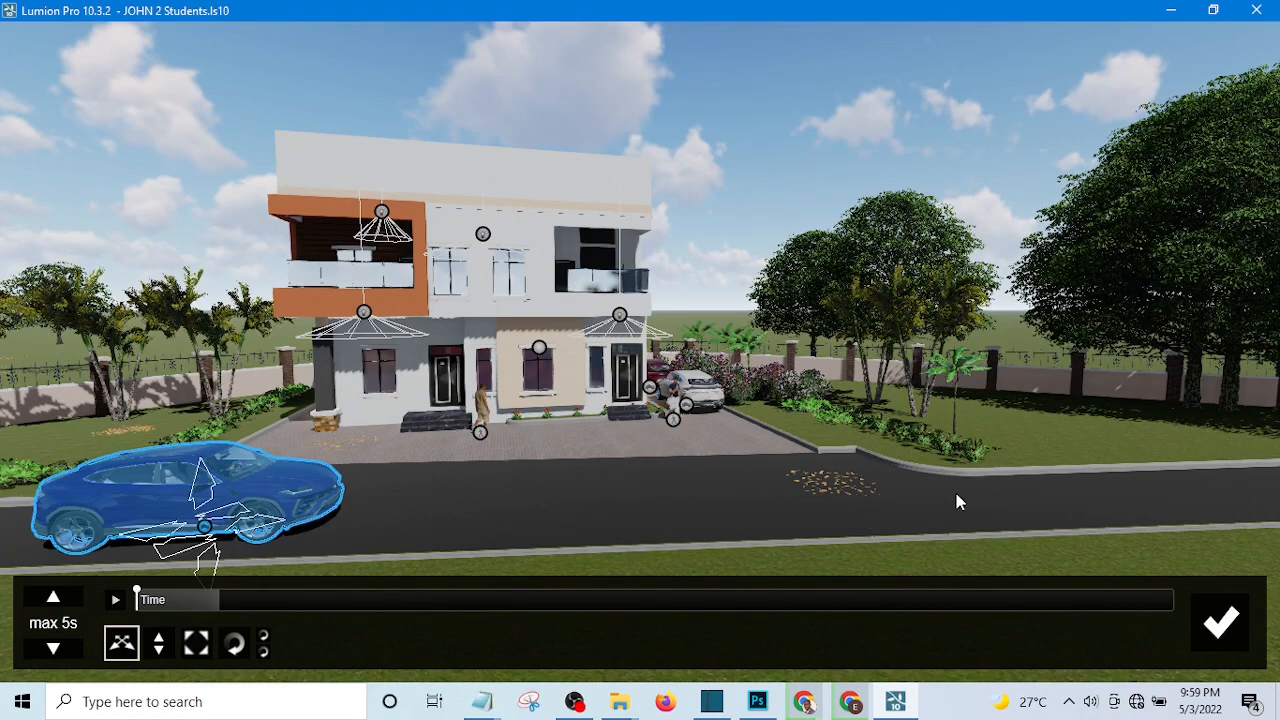
{"action": "mouse_move", "coordinate": [956, 493]}
{"action": "left_mouse_down"}
{"action": "mouse_move", "coordinate": [963, 522]}
{"action": "mouse_move", "coordinate": [951, 486]}
{"action": "left_mouse_up"}
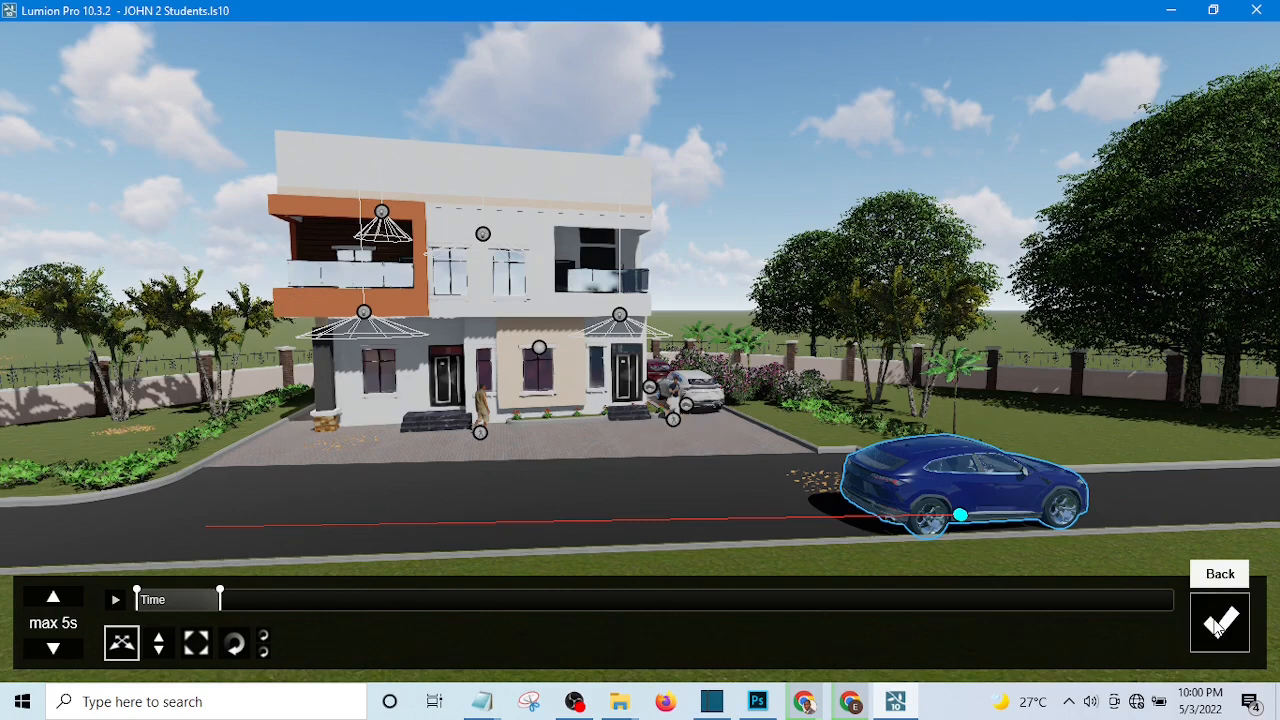
{"action": "left_click", "coordinate": [1218, 625]}
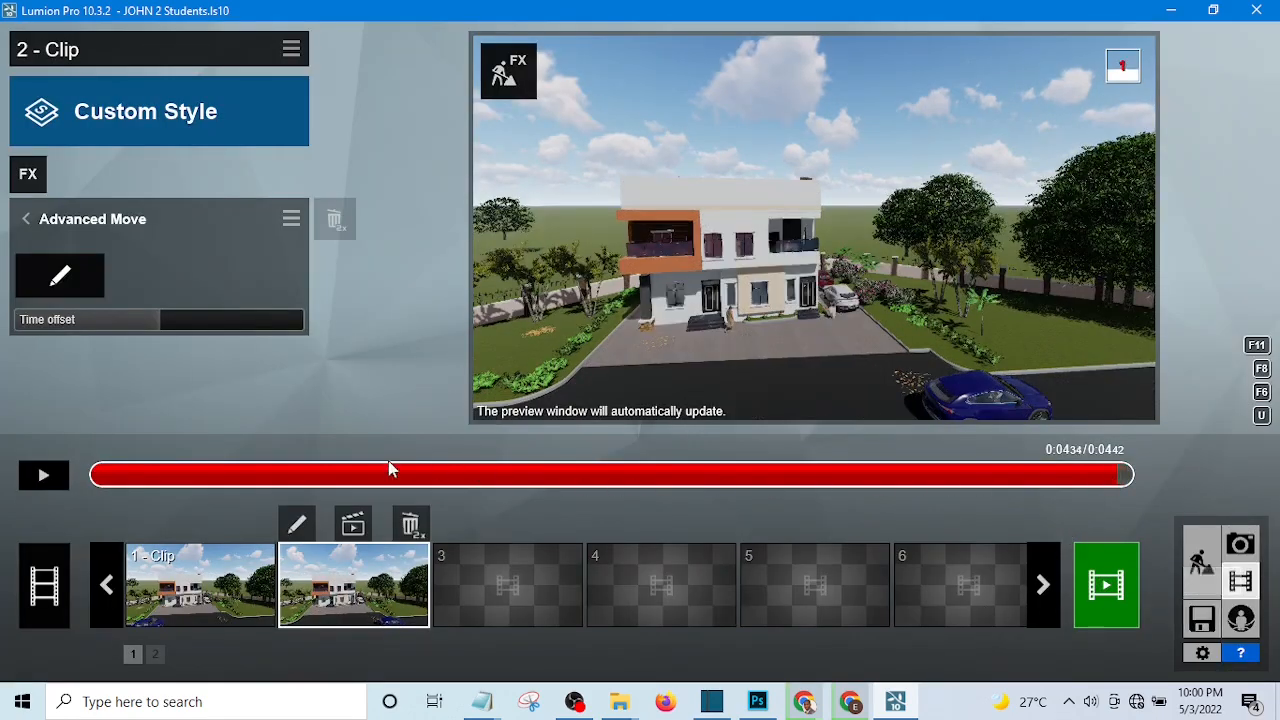
Play clip 2 and replay it from the start to review the blue car's movement.
{"action": "left_click", "coordinate": [44, 479]}
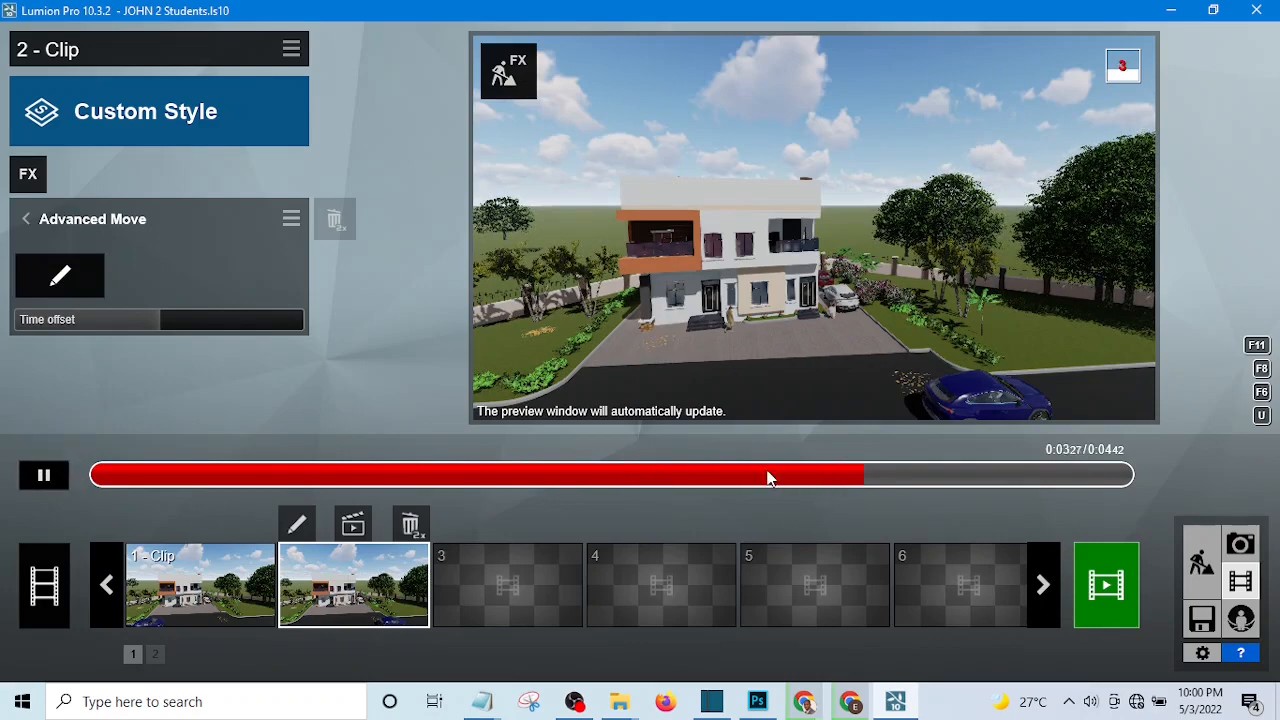
{"action": "left_click_drag", "start_coordinate": [141, 470], "coordinate": [70, 474]}
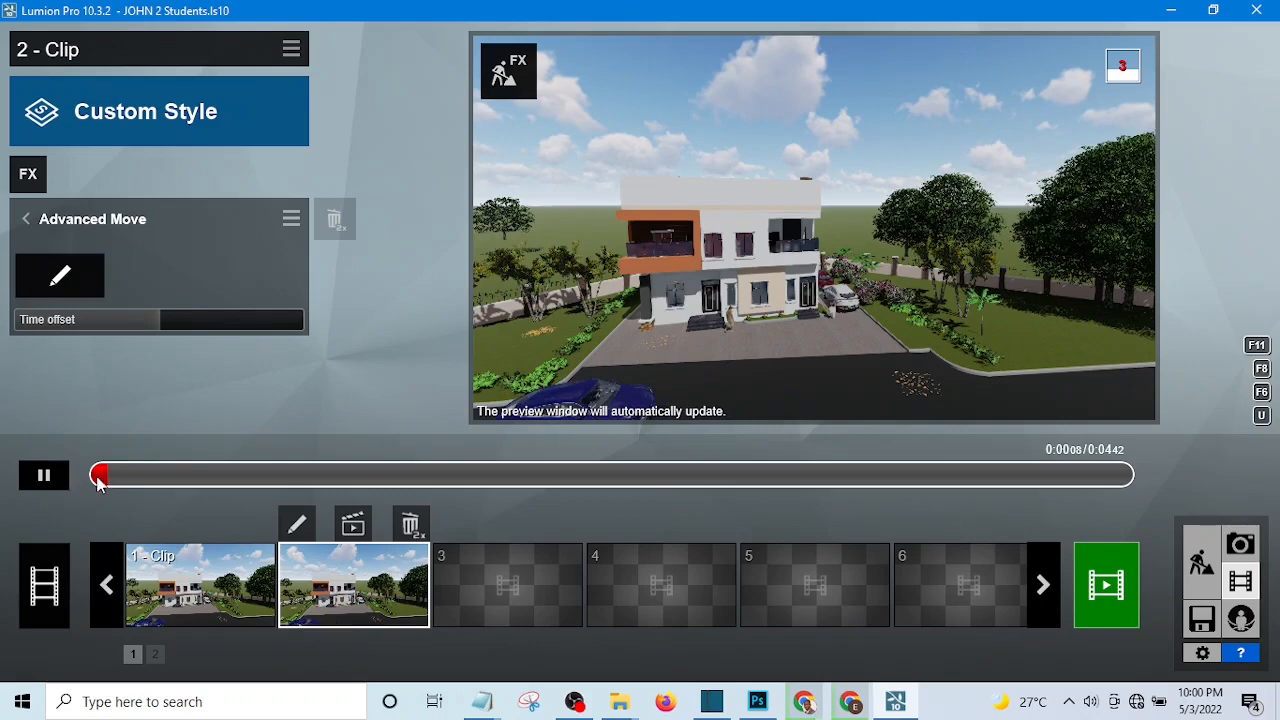
Pause and resume clip 2's playback near its start and let it run to check how fast the blue car travels.
{"action": "left_click", "coordinate": [38, 478]}
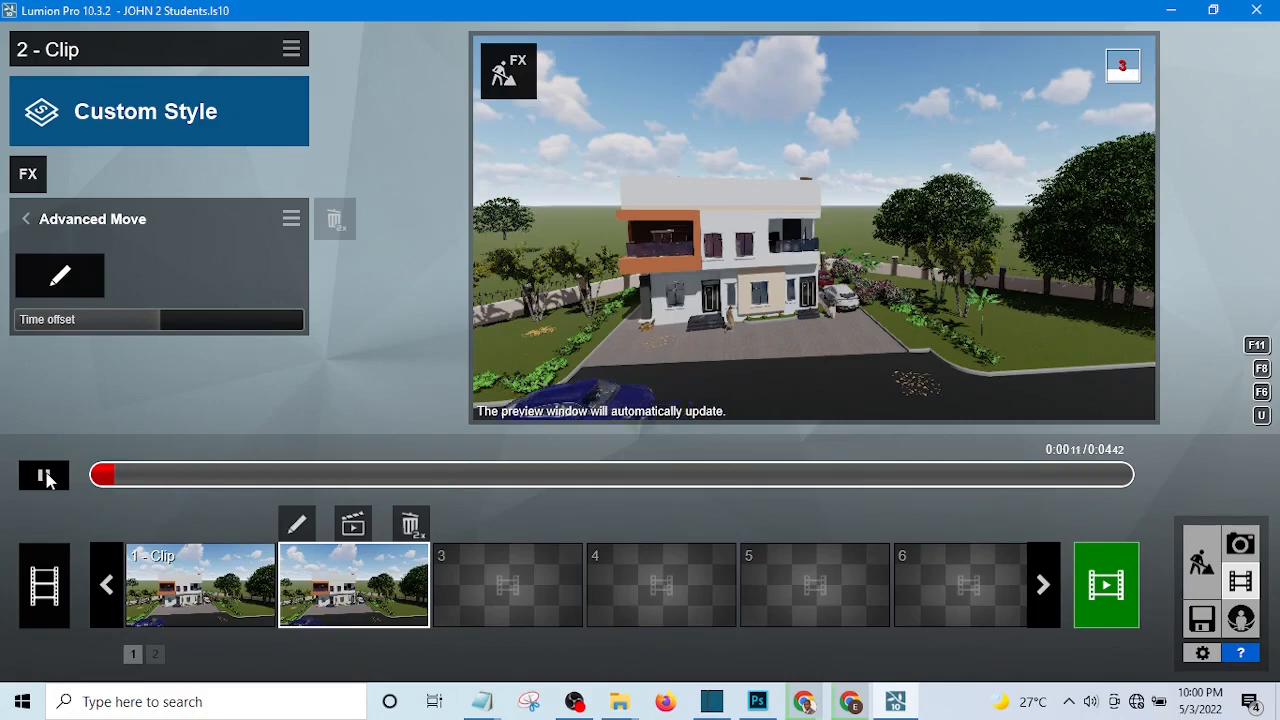
{"action": "left_click", "coordinate": [44, 476]}
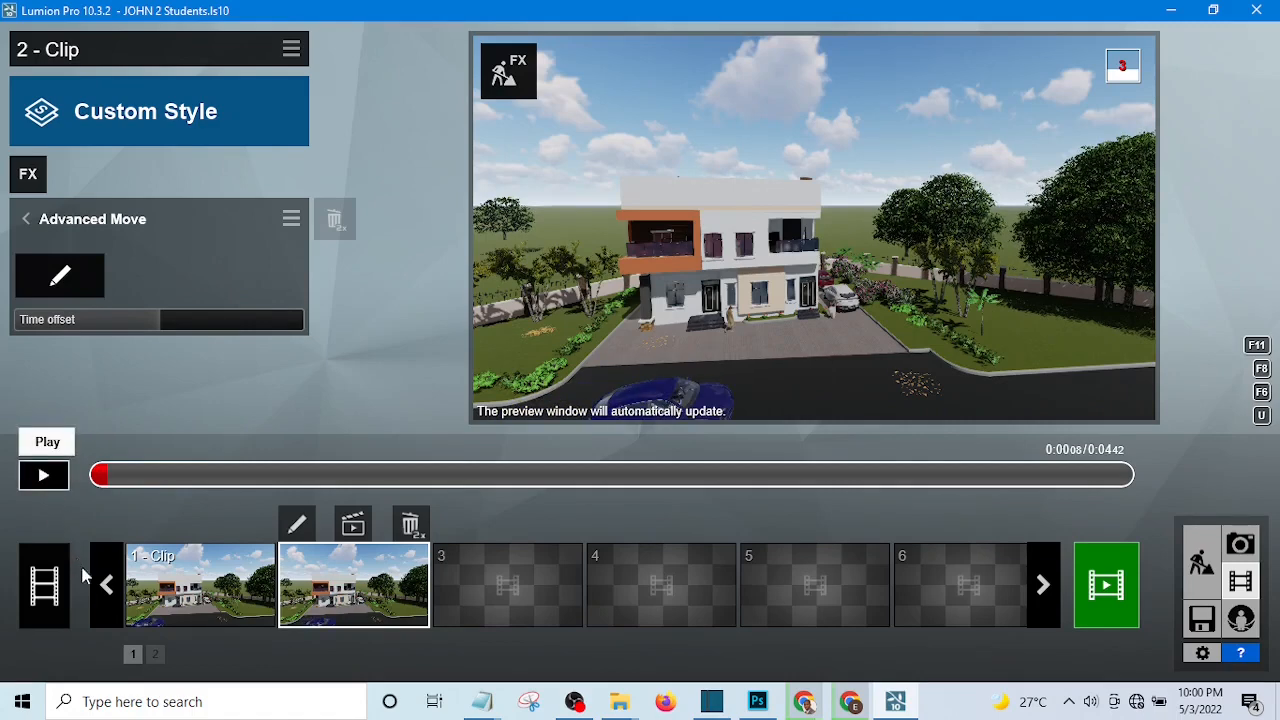
{"action": "left_click", "coordinate": [44, 477]}
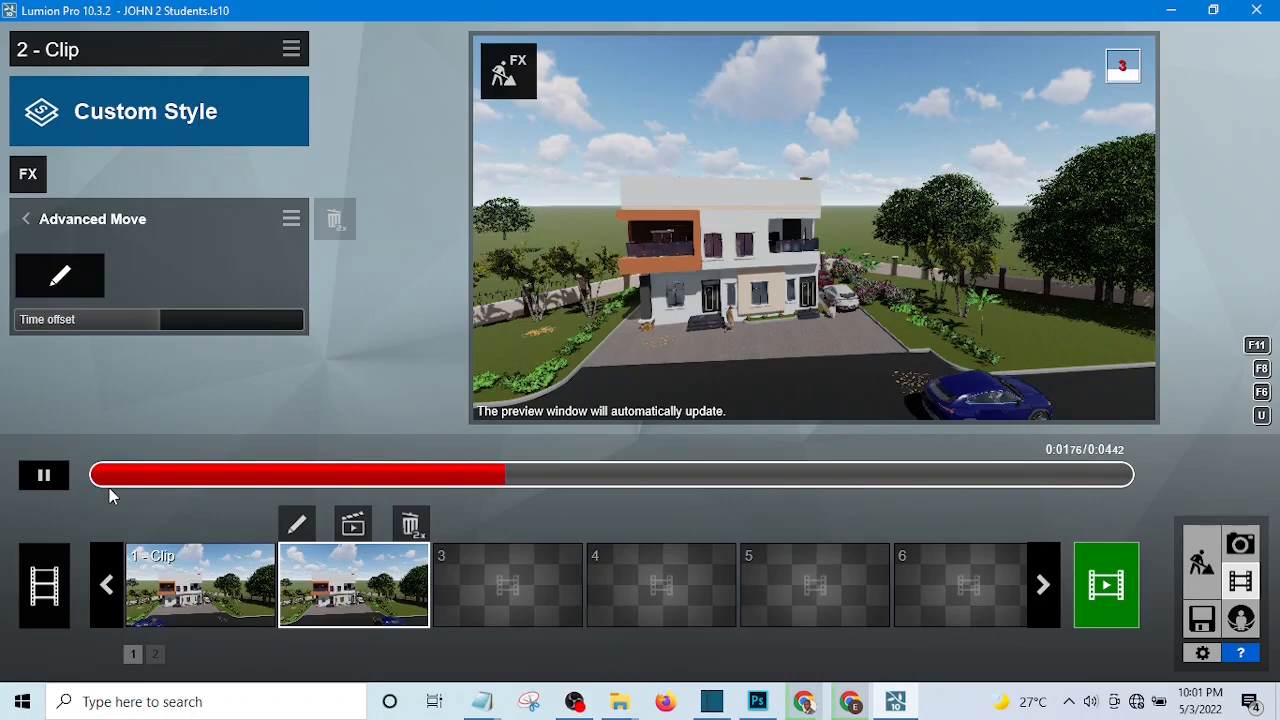
{"action": "left_click", "coordinate": [44, 477]}
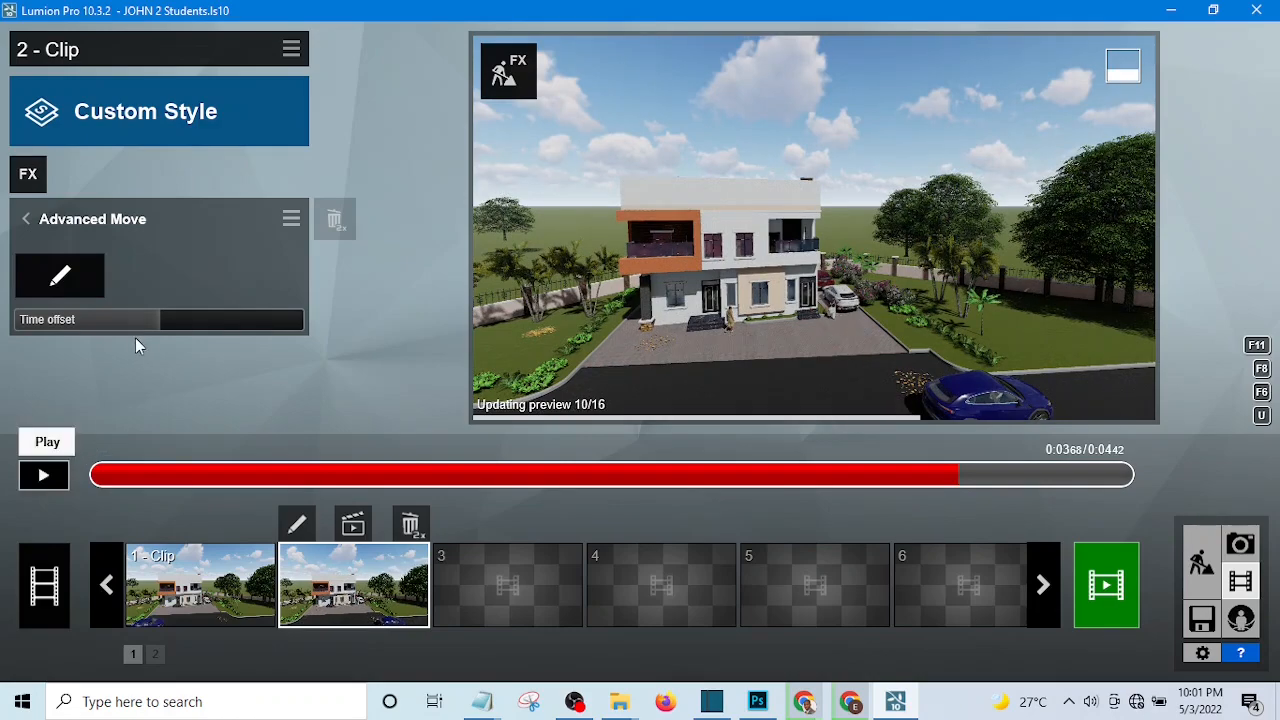
Reopen the Advanced Move effect for editing, select the blue car and delete its movement key at 0.4 s.
{"action": "left_click", "coordinate": [61, 277]}
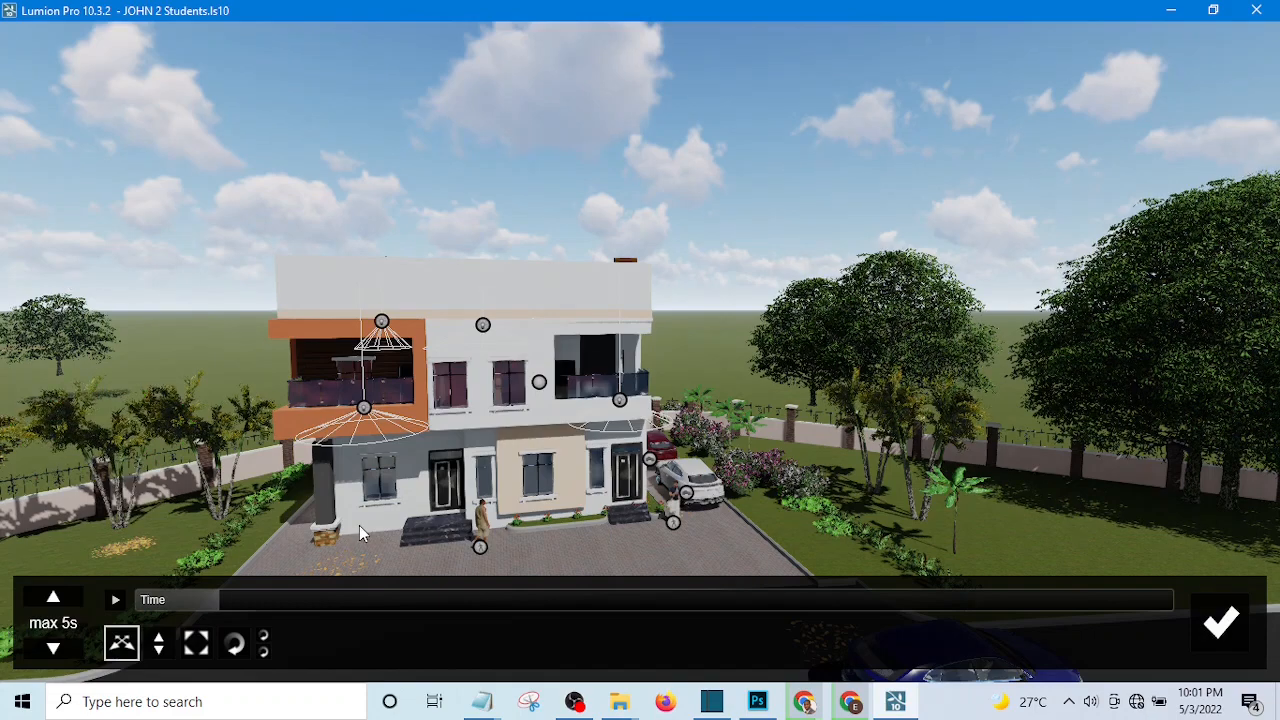
{"action": "key", "text": "e"}
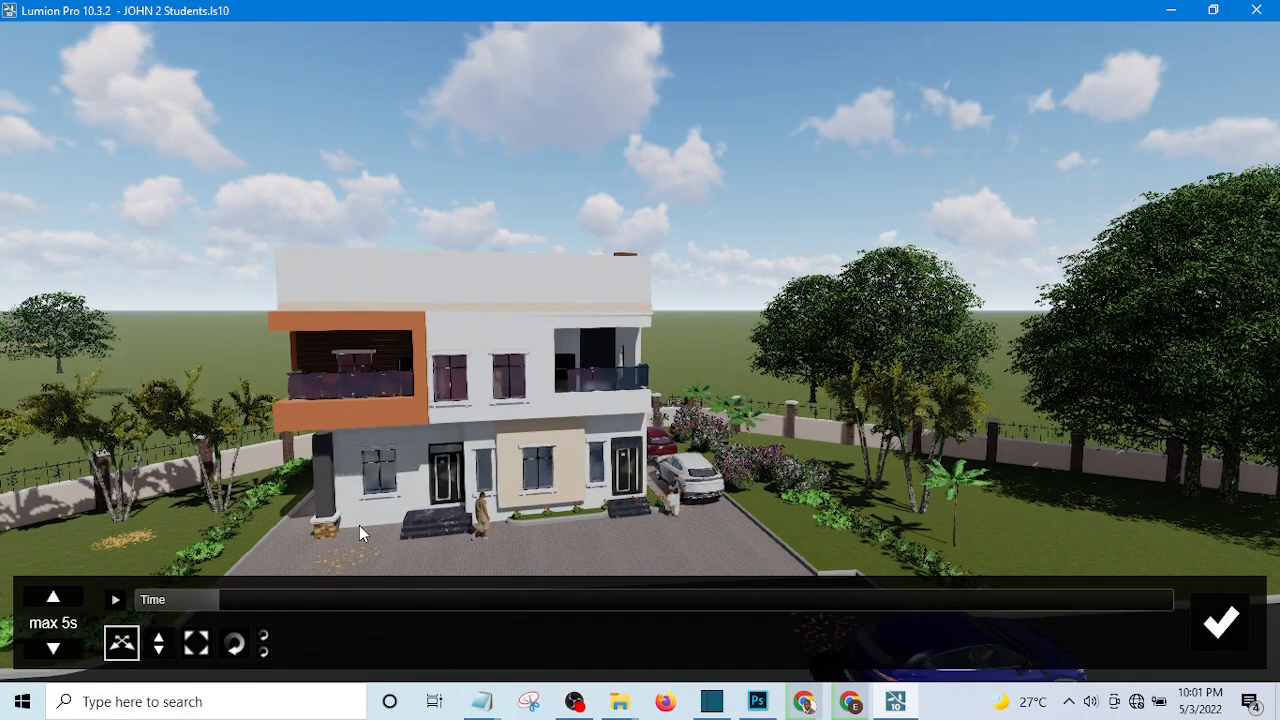
{"action": "key", "text": "e"}
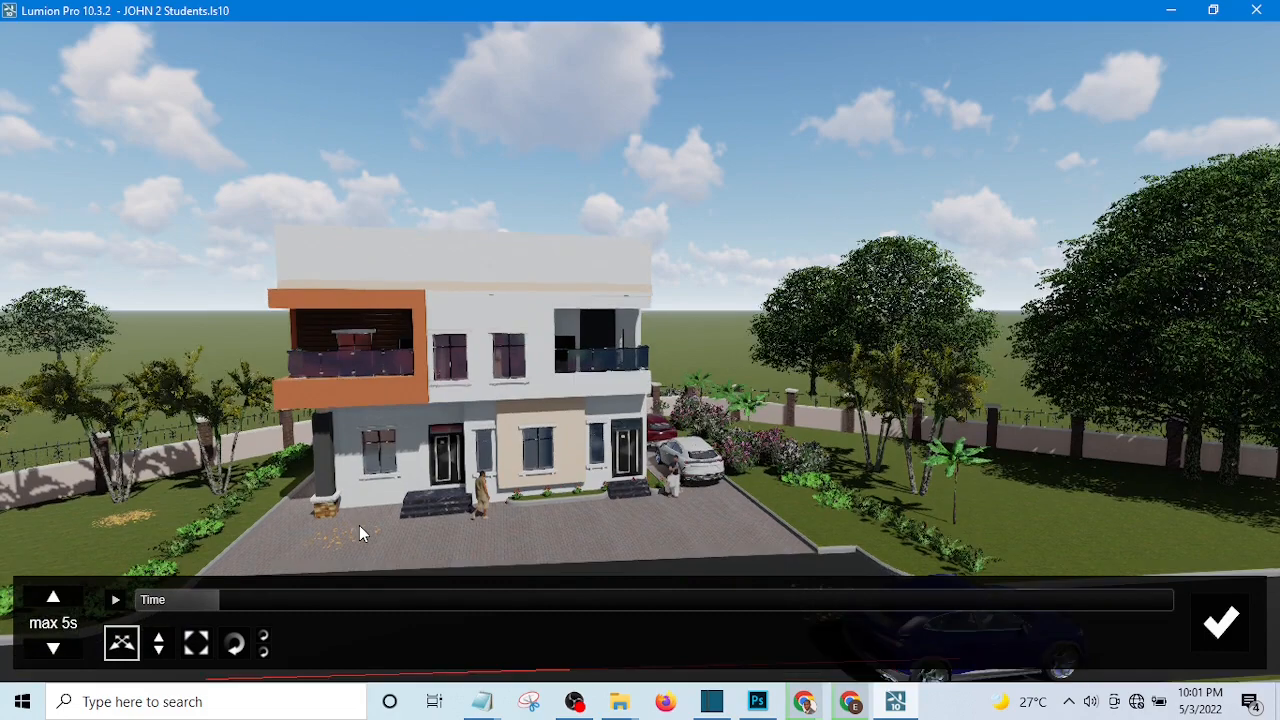
{"action": "key", "text": "e"}
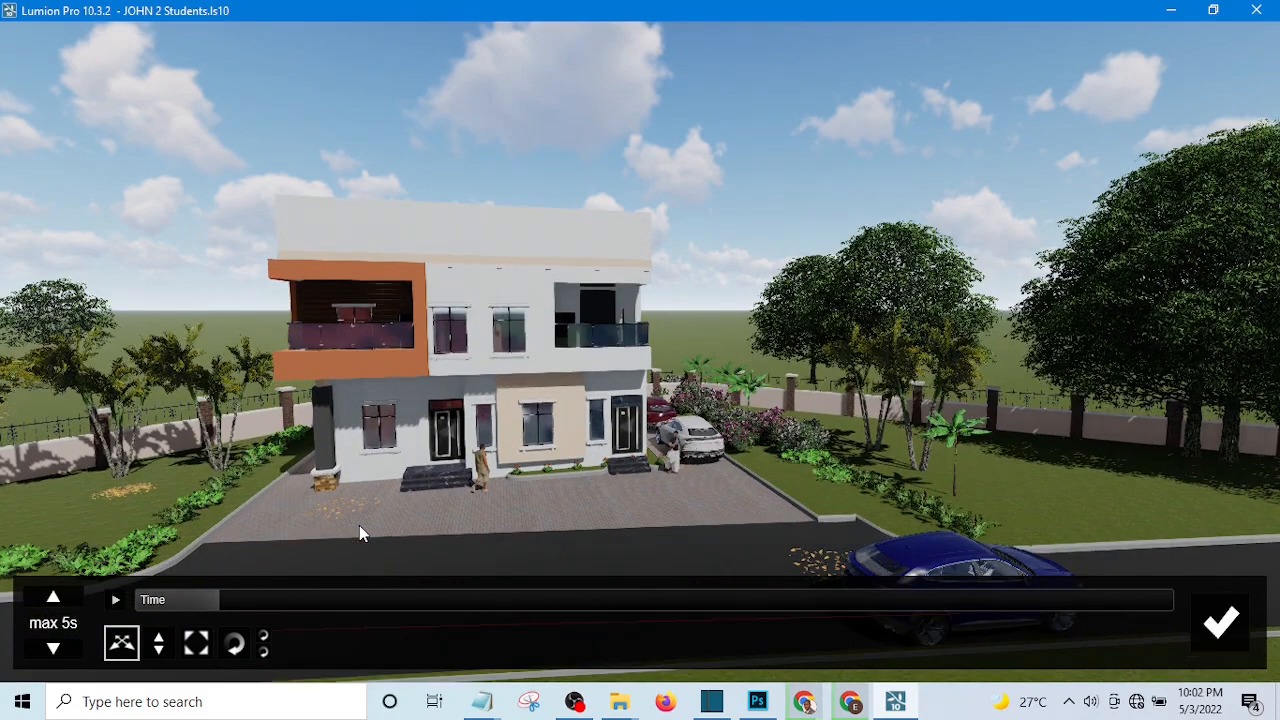
{"action": "key", "text": "e"}
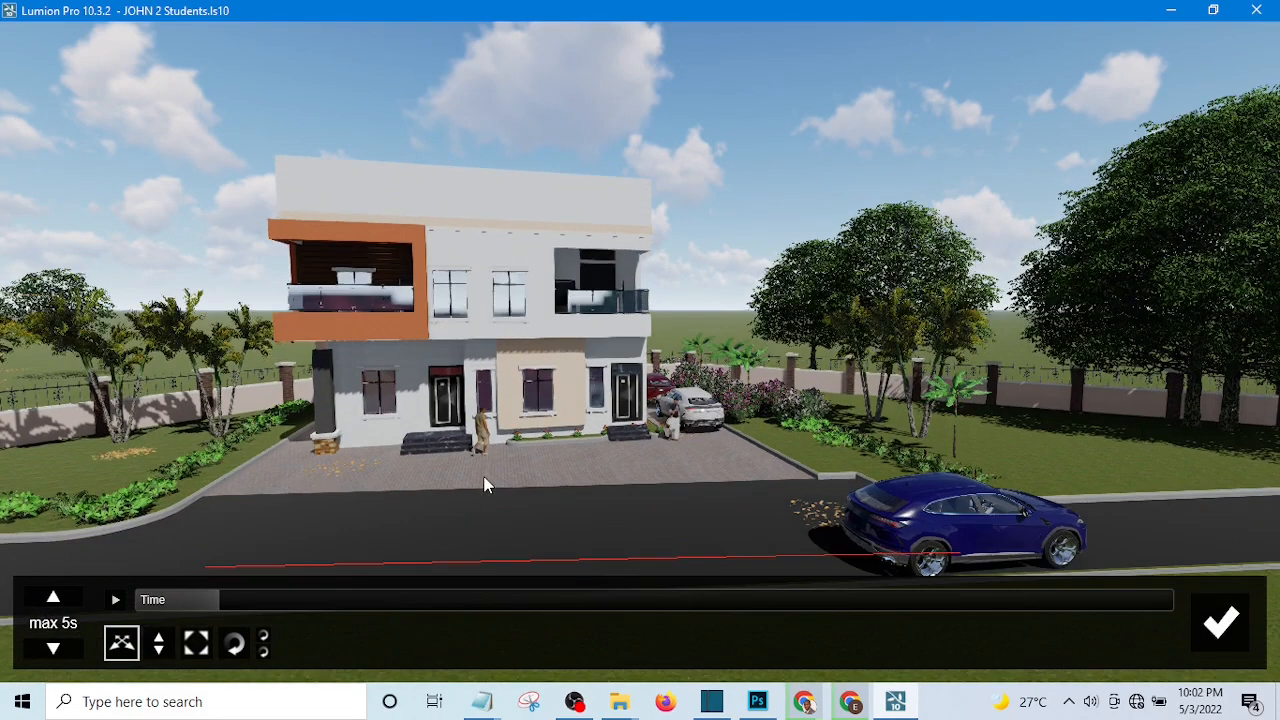
{"action": "key", "text": "e"}
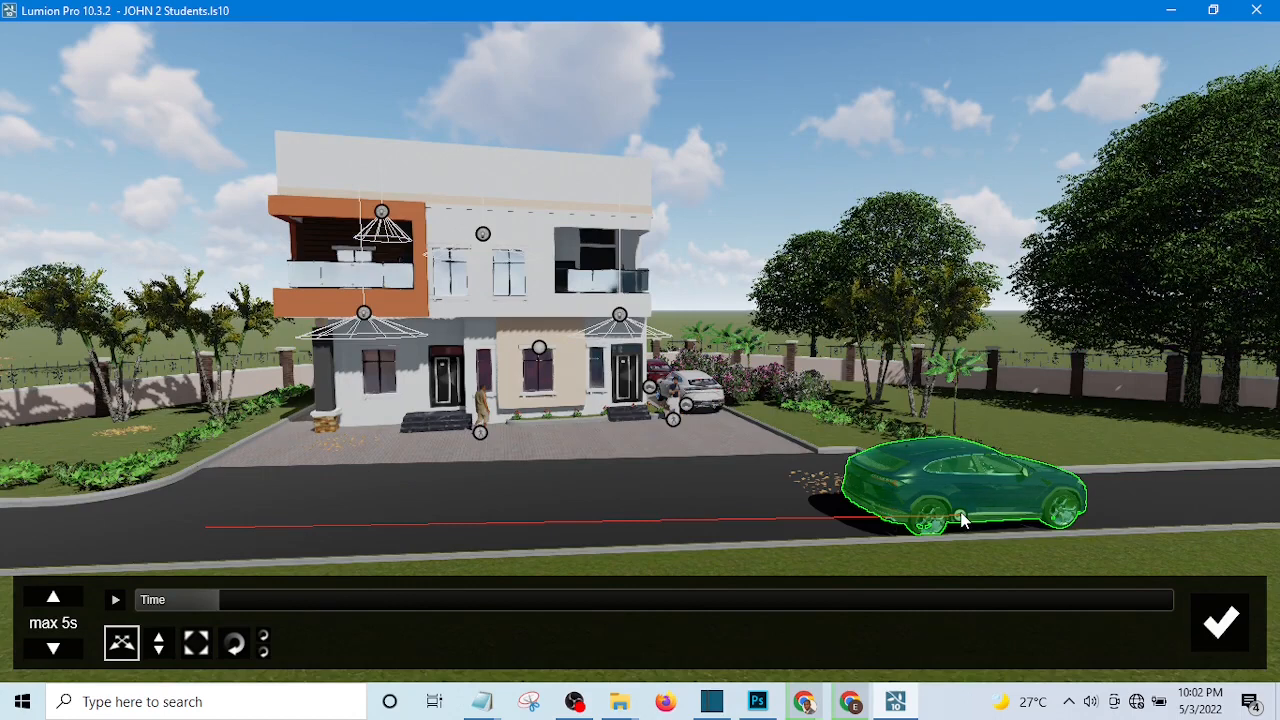
{"action": "left_click", "coordinate": [962, 519]}
{"action": "left_click", "coordinate": [962, 519]}
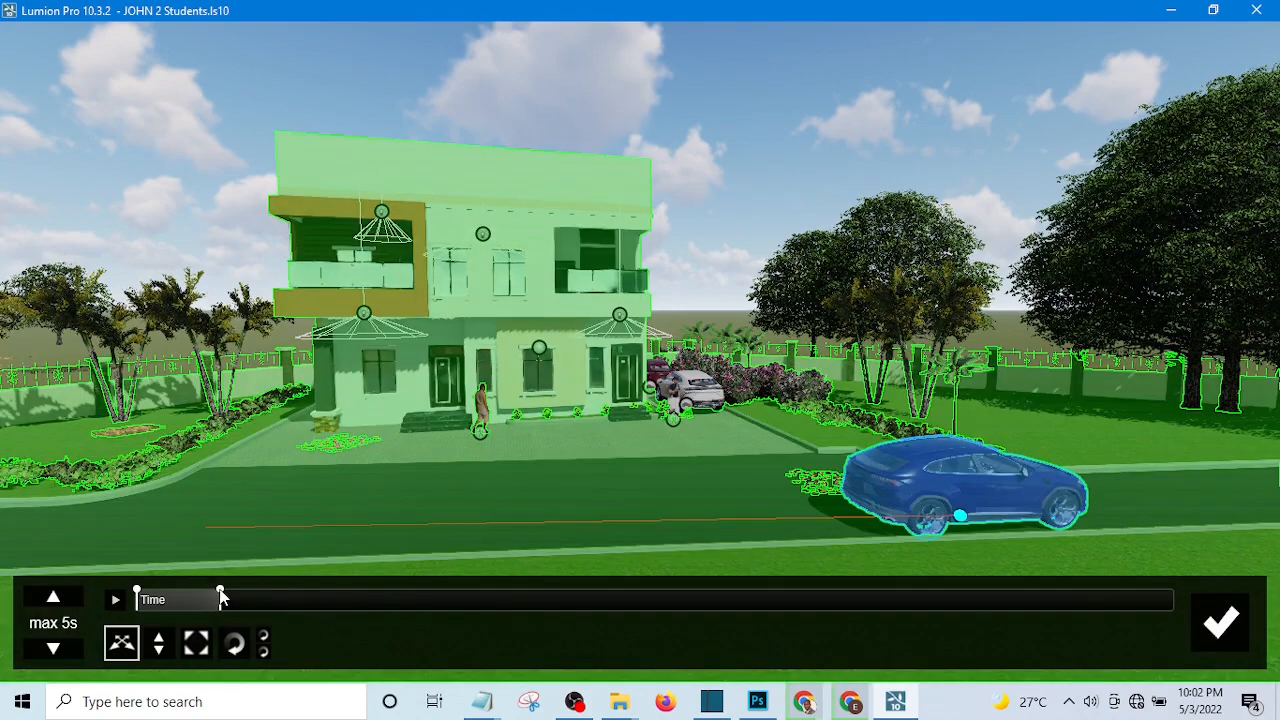
{"action": "left_click", "coordinate": [220, 593]}
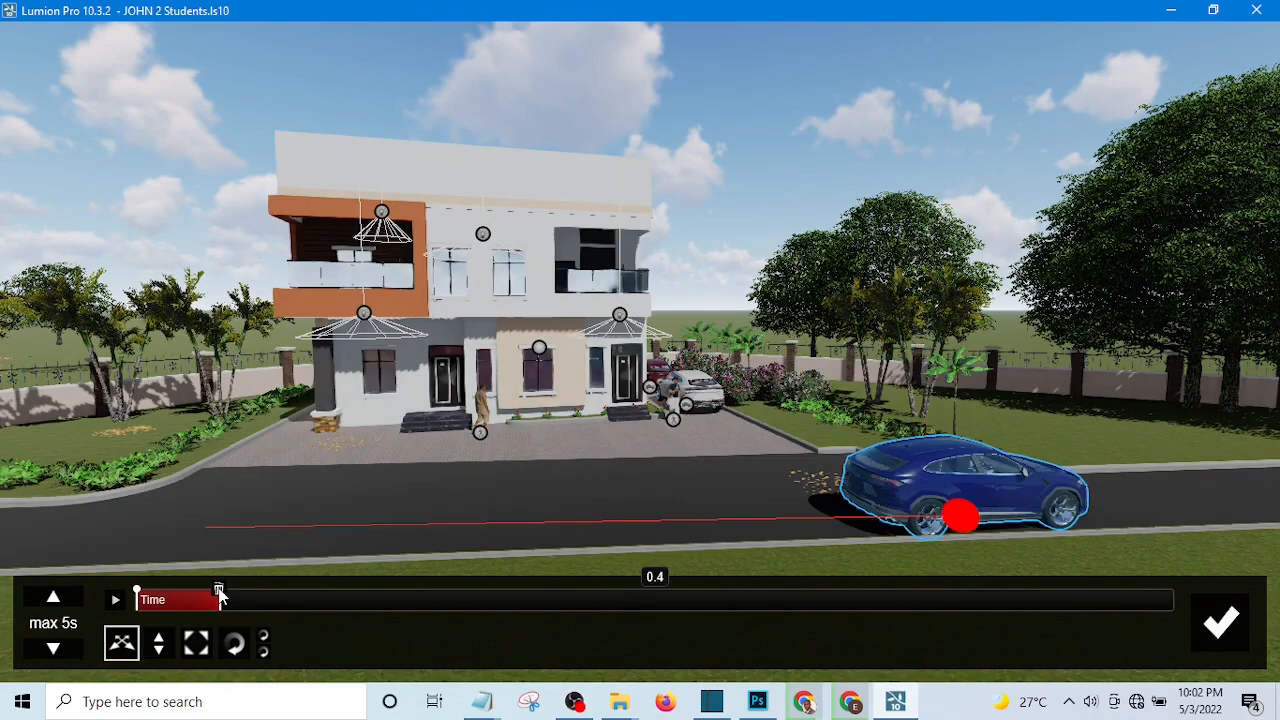
{"action": "left_click", "coordinate": [219, 590]}
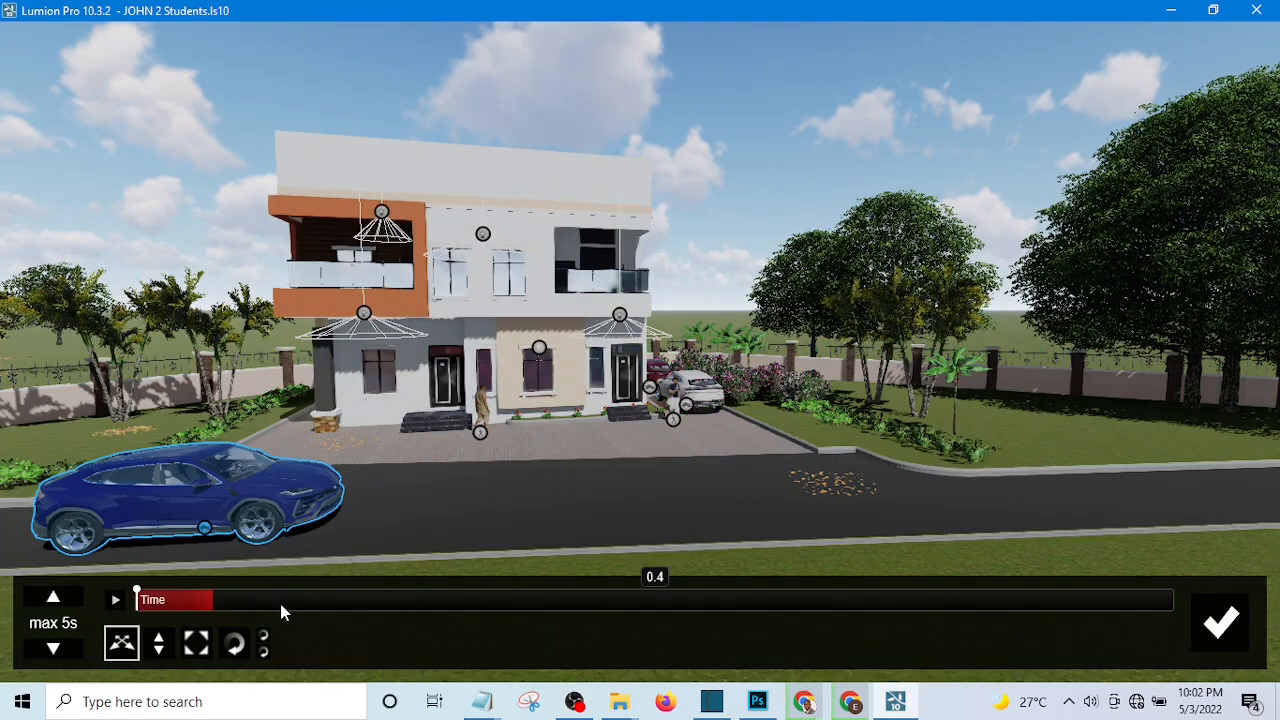
Add a new end key at 1.0 s with the blue car moved about 17 m along the road past the driveway, and finish editing.
{"action": "left_click", "coordinate": [281, 606]}
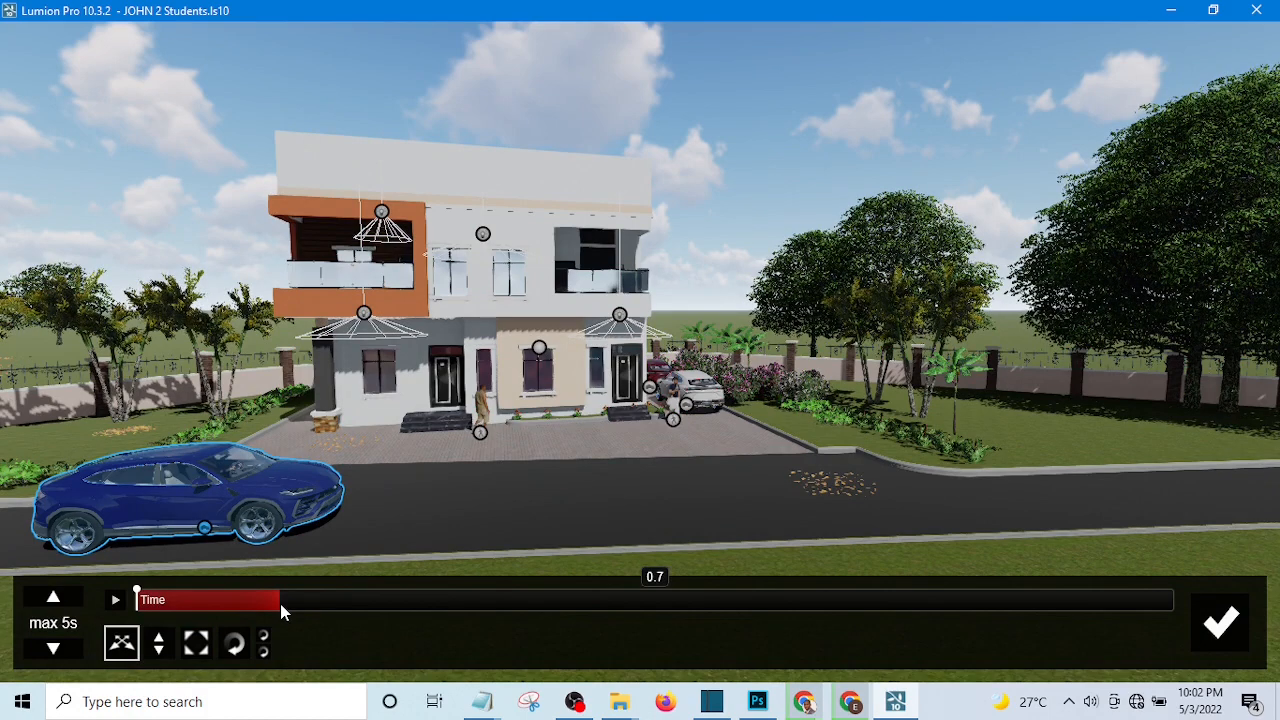
{"action": "left_click", "coordinate": [443, 605]}
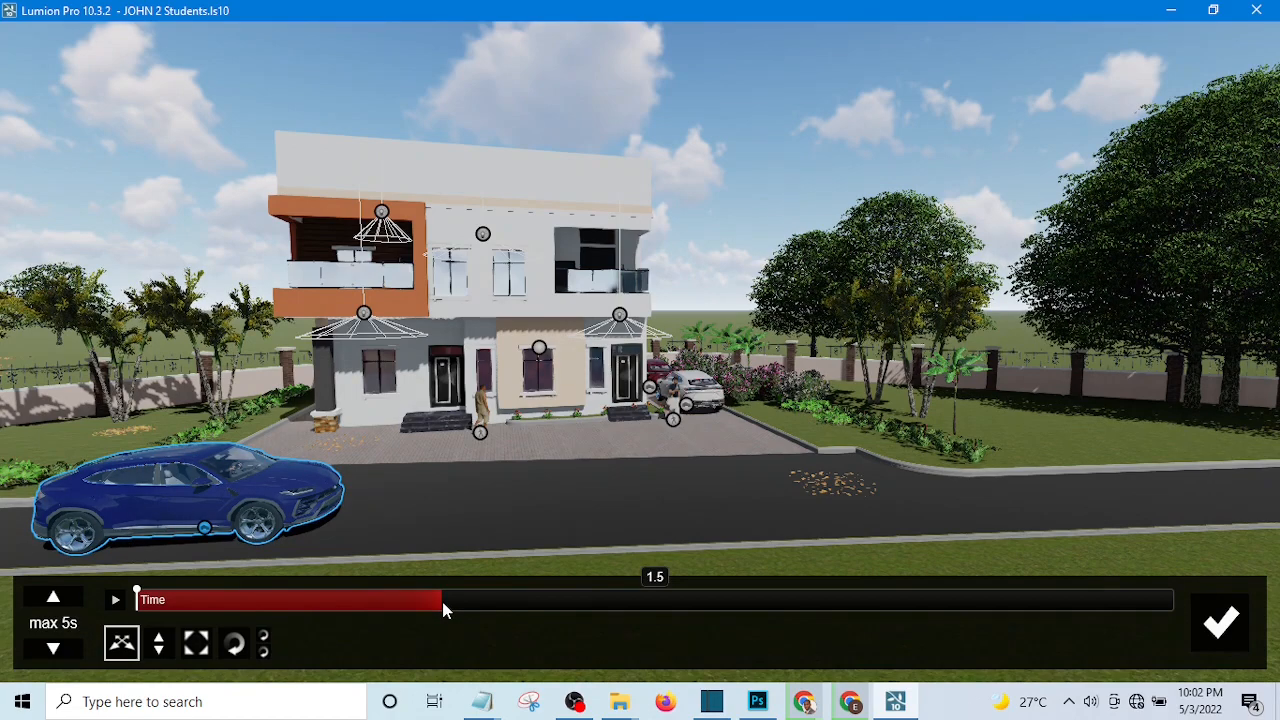
{"action": "left_click", "coordinate": [359, 603]}
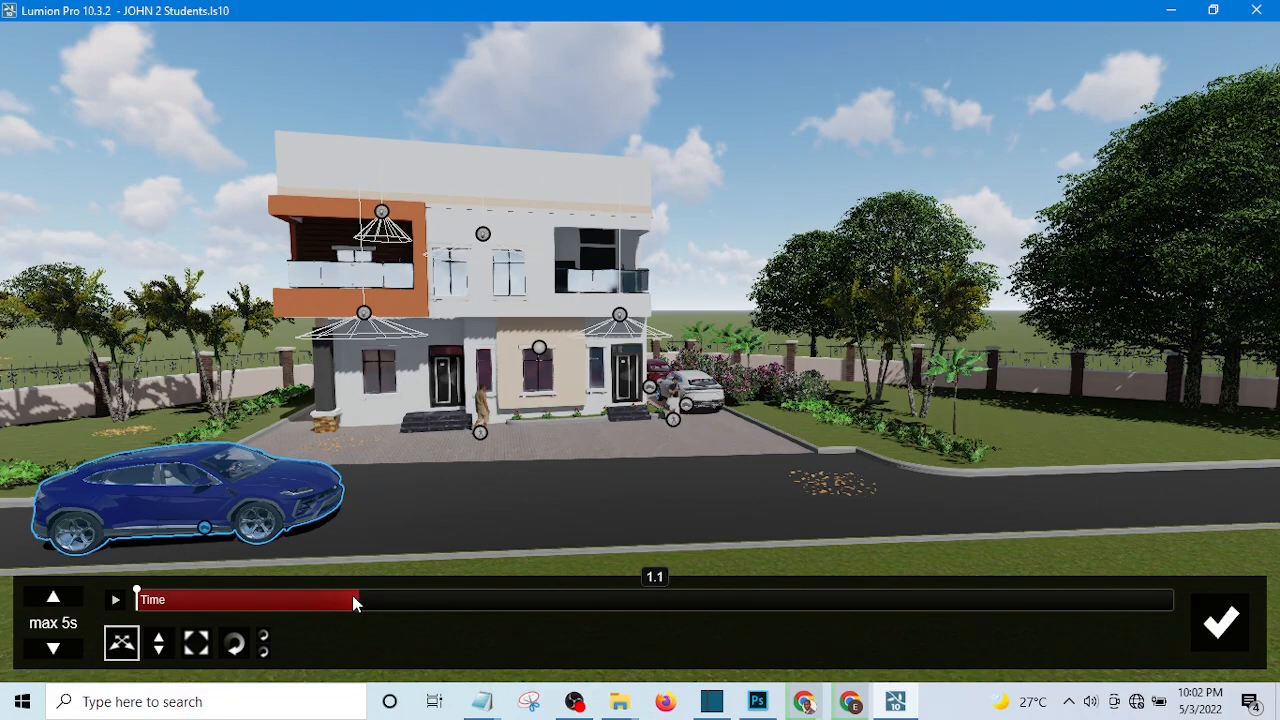
{"action": "left_click_drag", "start_coordinate": [352, 597], "coordinate": [349, 597]}
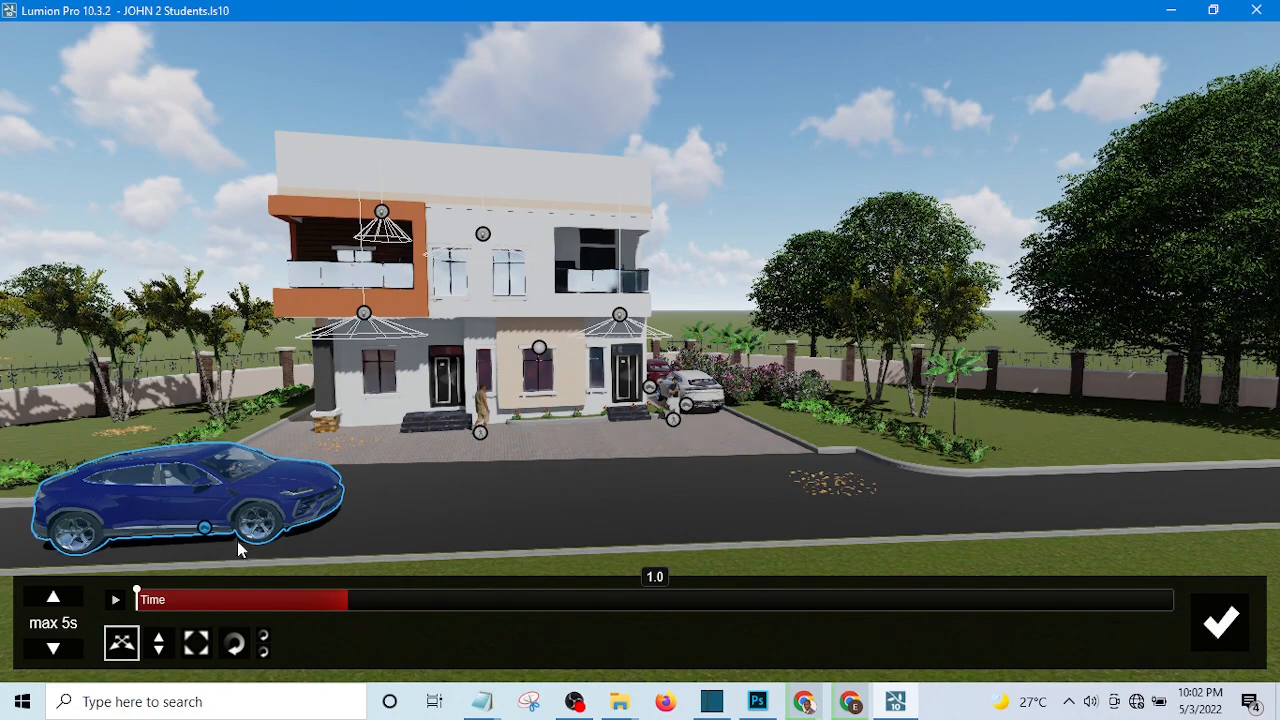
{"action": "left_click", "coordinate": [204, 530]}
{"action": "left_click", "coordinate": [204, 532]}
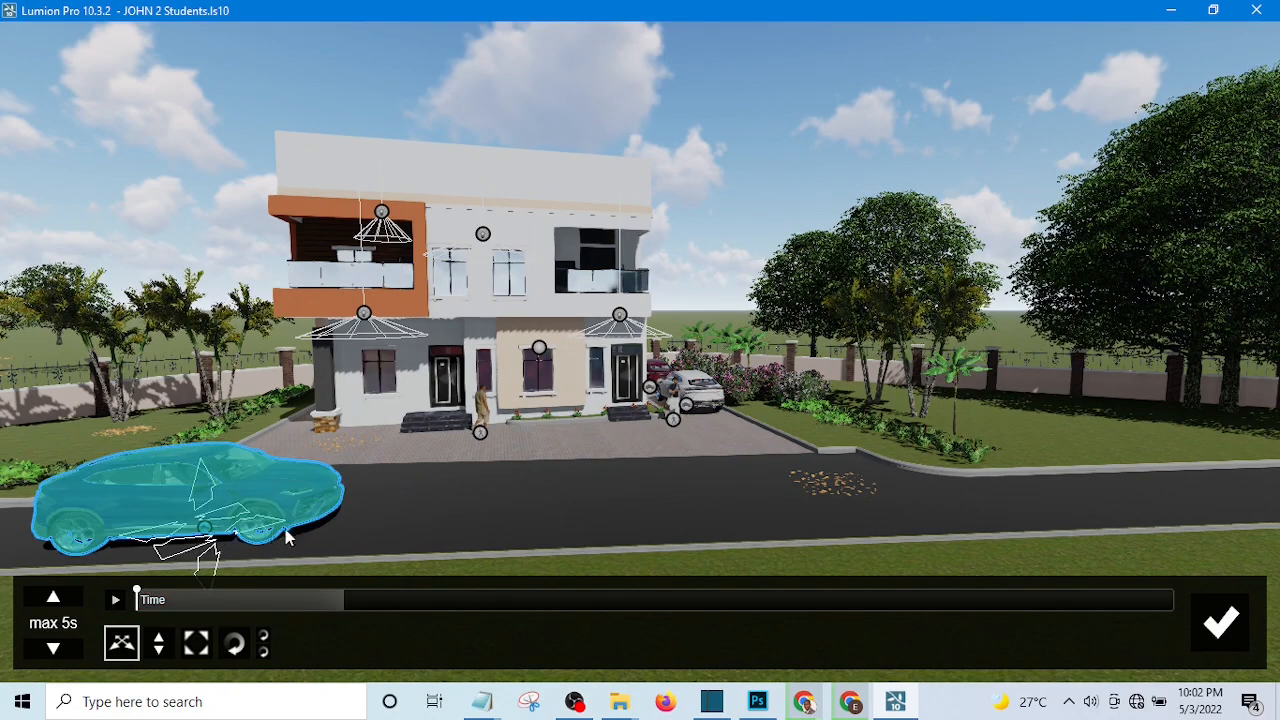
{"action": "left_click", "coordinate": [1008, 512]}
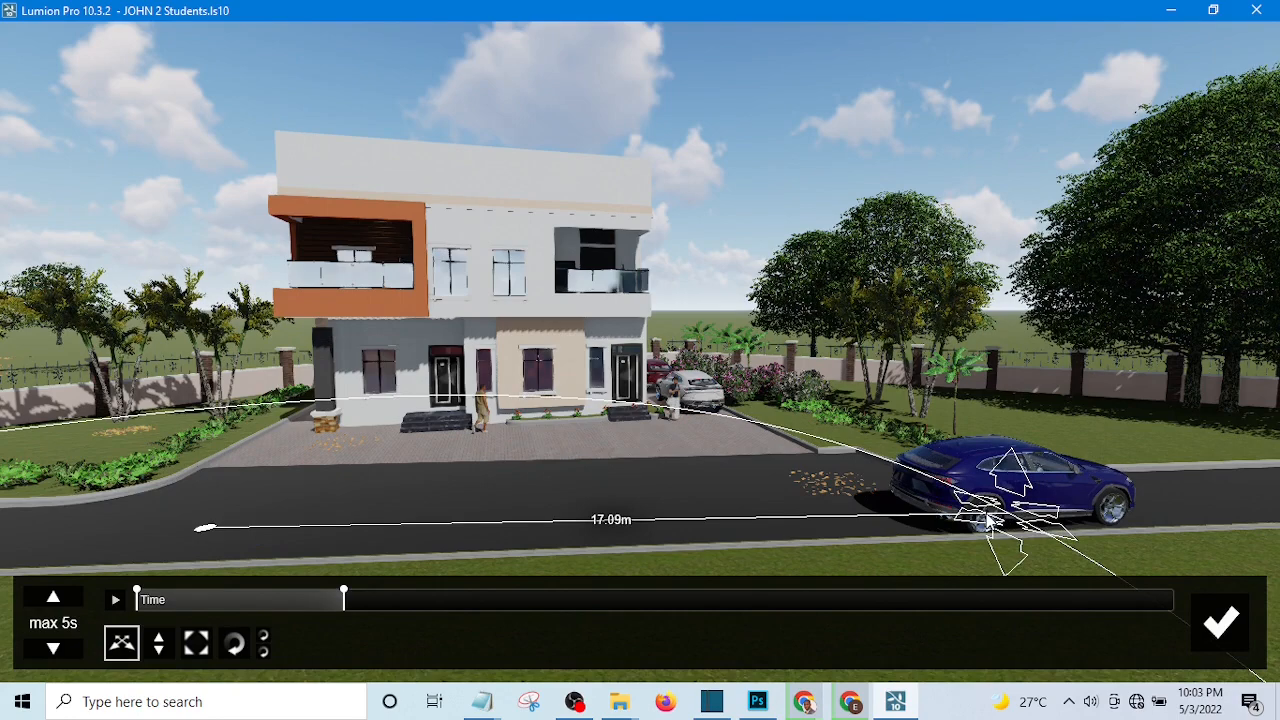
{"action": "left_click_drag", "start_coordinate": [986, 520], "coordinate": [1003, 529]}
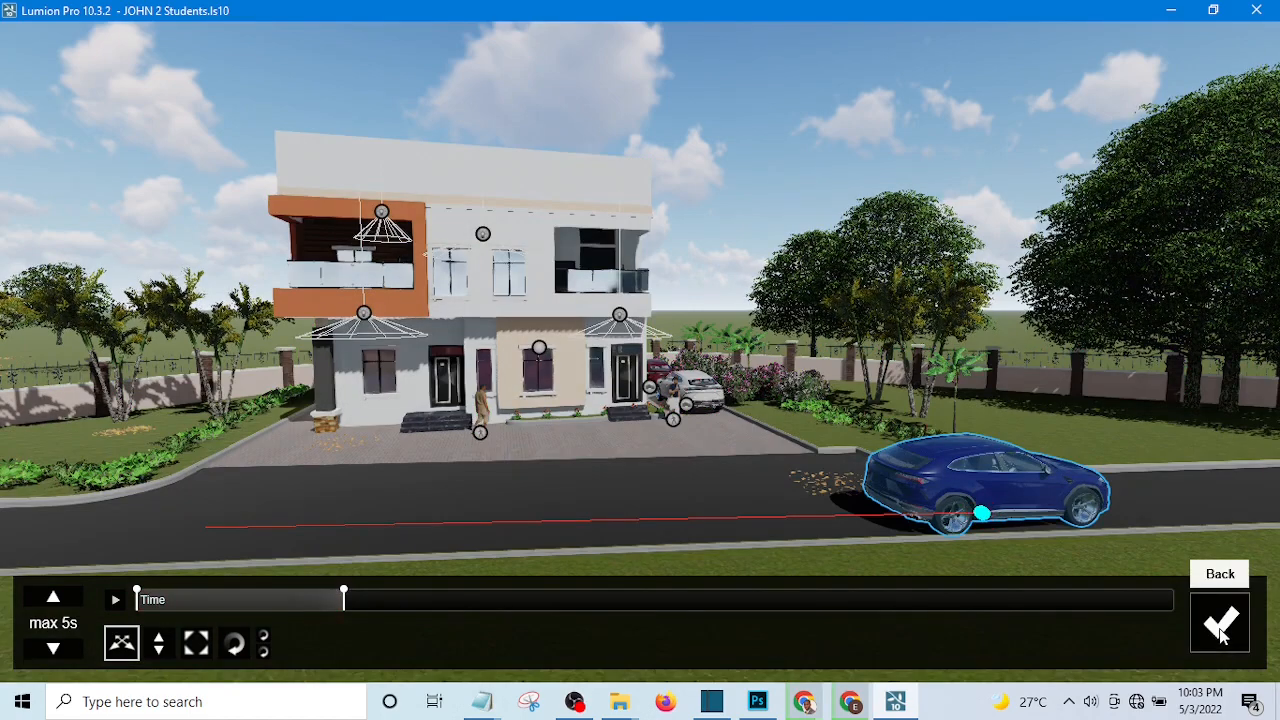
{"action": "left_click", "coordinate": [1220, 630]}
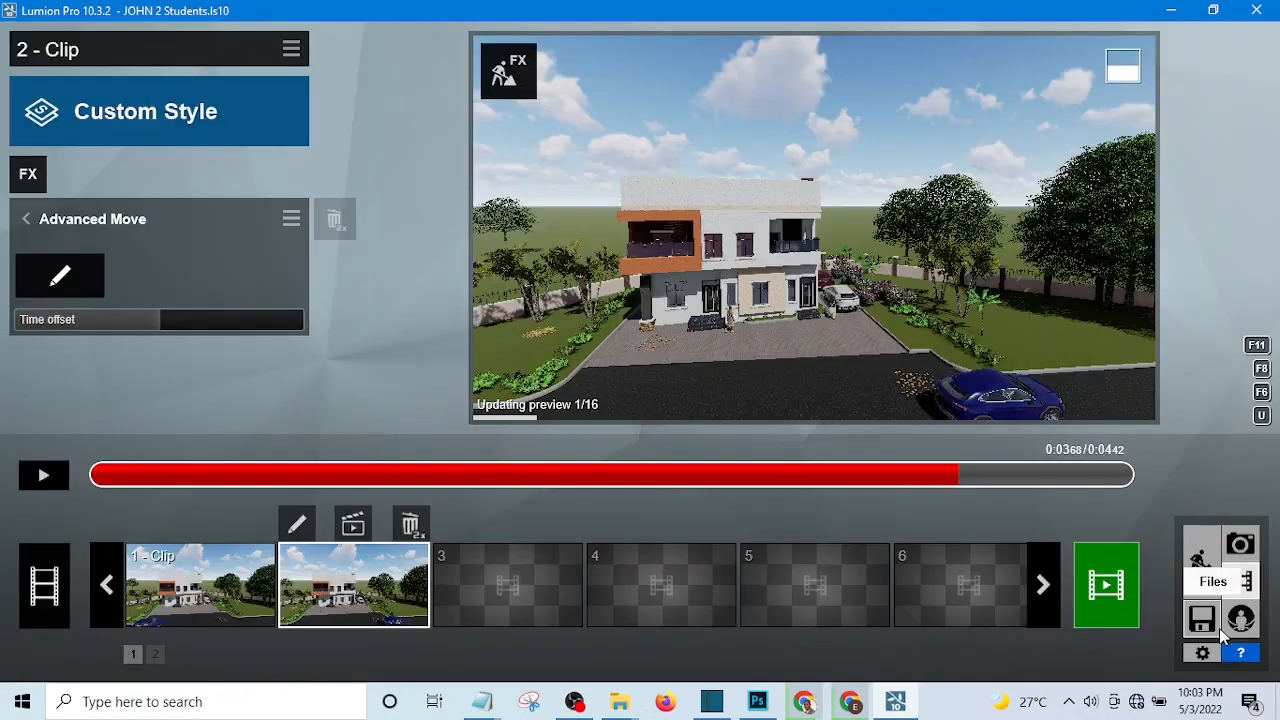
Rewind clip 2 to the start and play it nearly to the end, pausing briefly, to check the retimed car movement.
{"action": "left_click", "coordinate": [956, 475]}
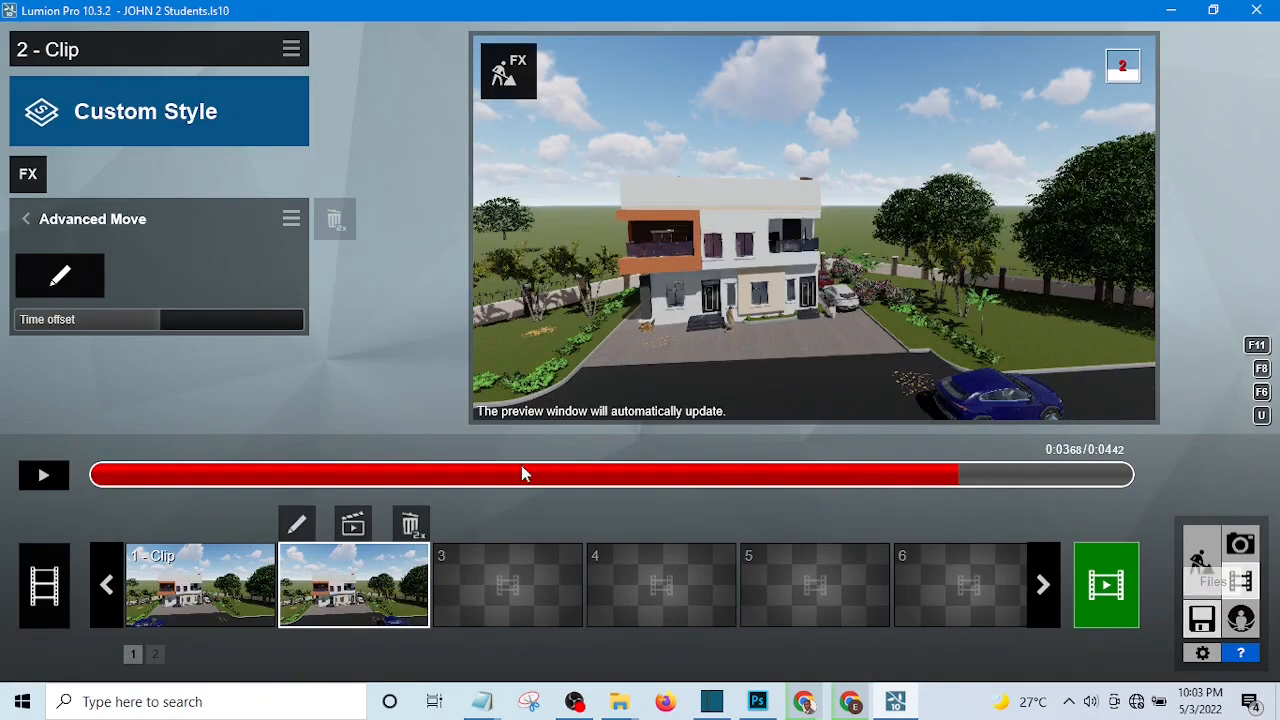
{"action": "left_click", "coordinate": [43, 479]}
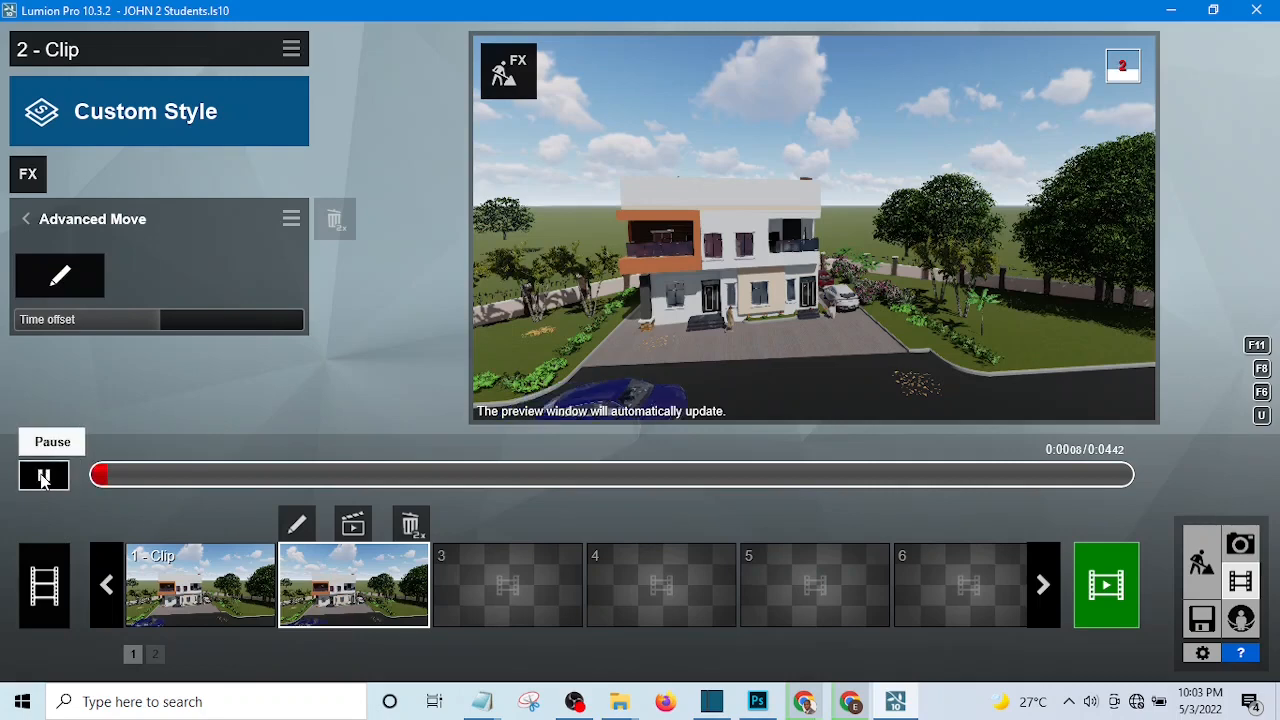
{"action": "left_click", "coordinate": [43, 479]}
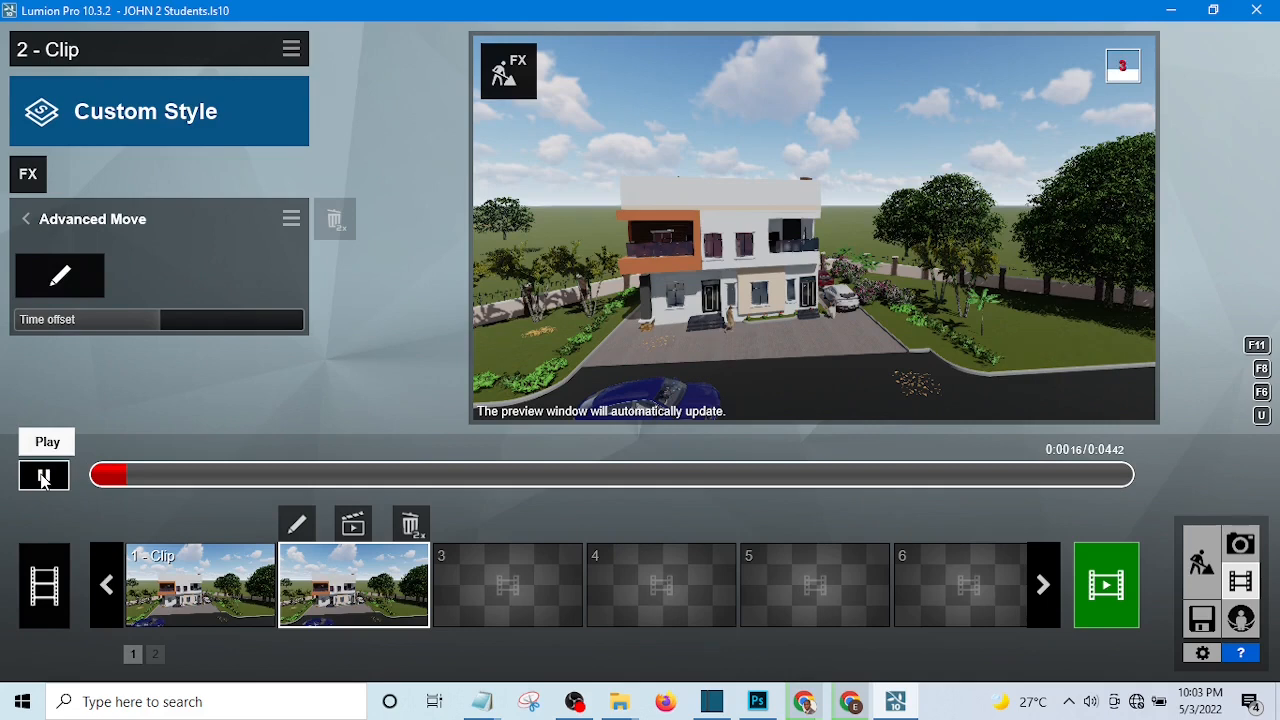
{"action": "left_click", "coordinate": [43, 479]}
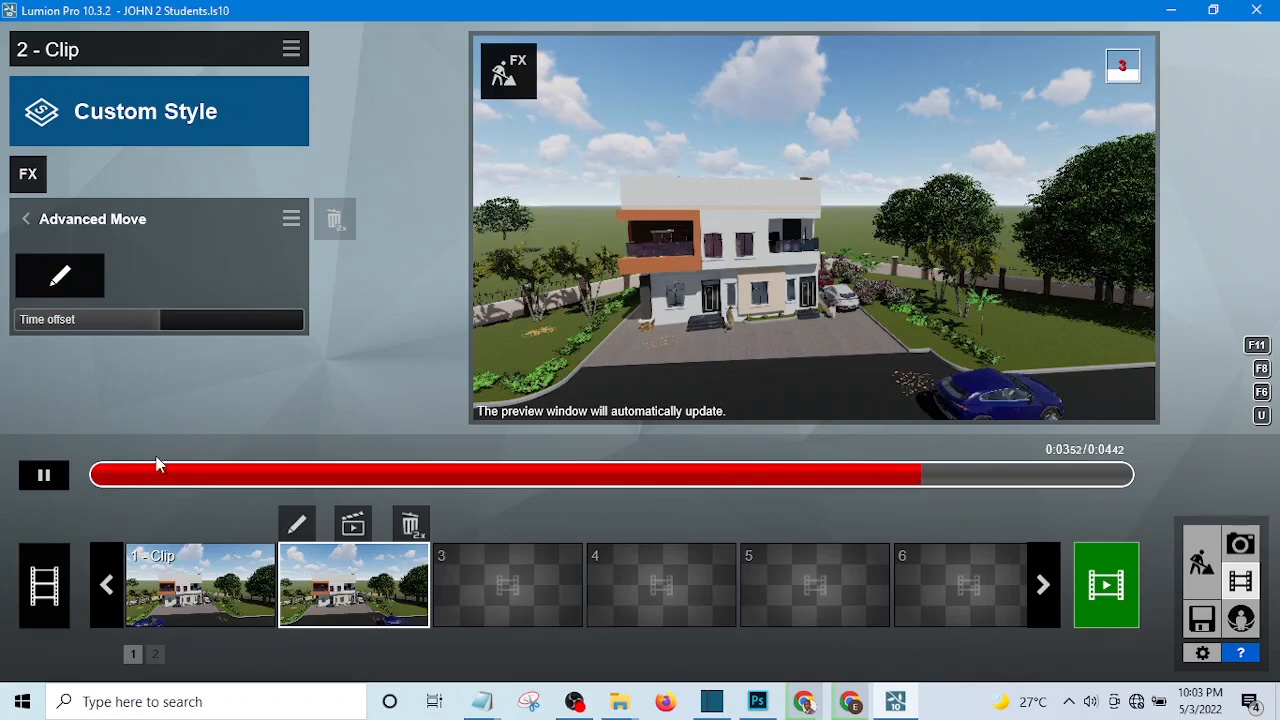
{"action": "left_click", "coordinate": [45, 480]}
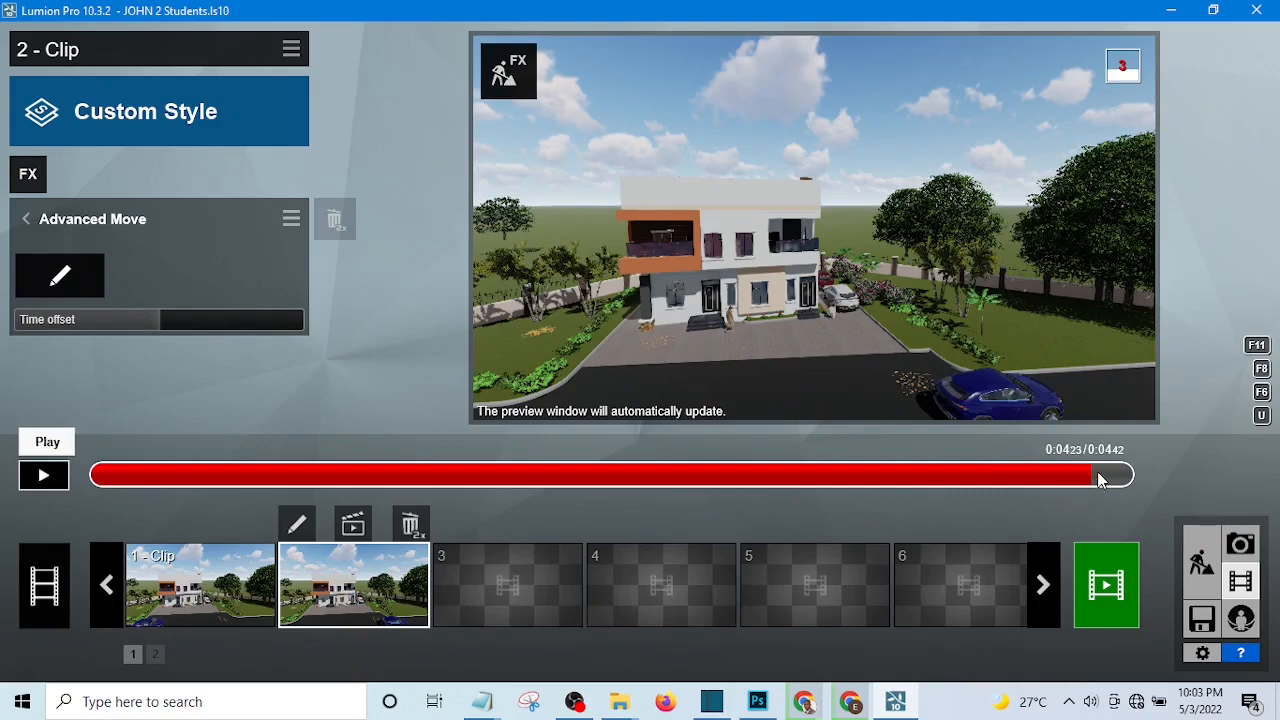
Scrub clip 2 back to its beginning and replay it in short paused stretches to examine the blue car's progress along the road.
{"action": "left_click", "coordinate": [1045, 476]}
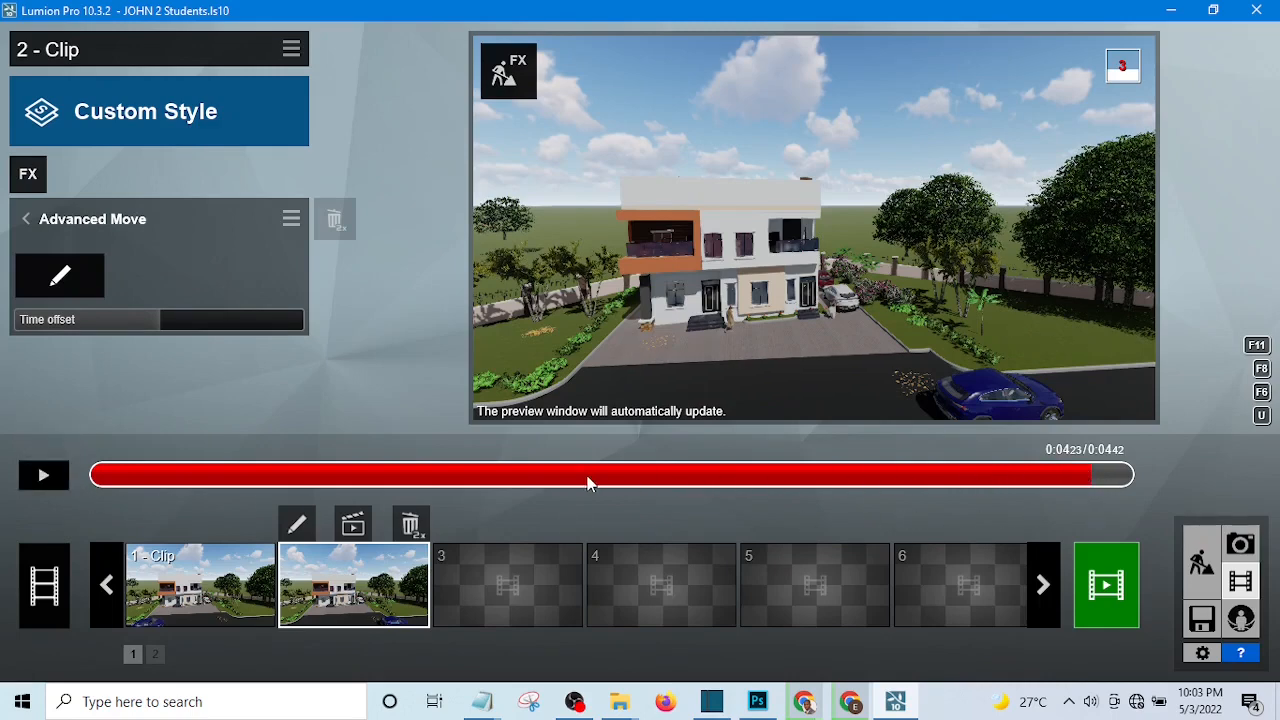
{"action": "left_click", "coordinate": [157, 477]}
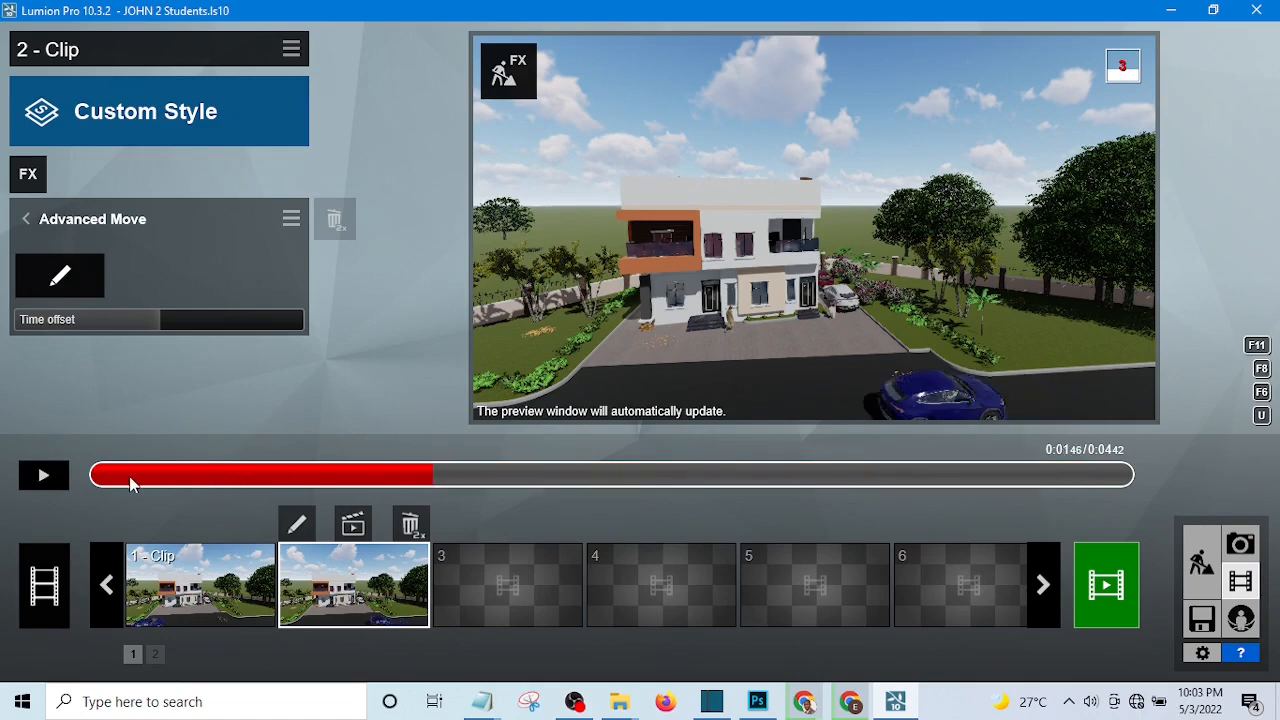
{"action": "left_click_drag", "start_coordinate": [113, 477], "coordinate": [97, 478]}
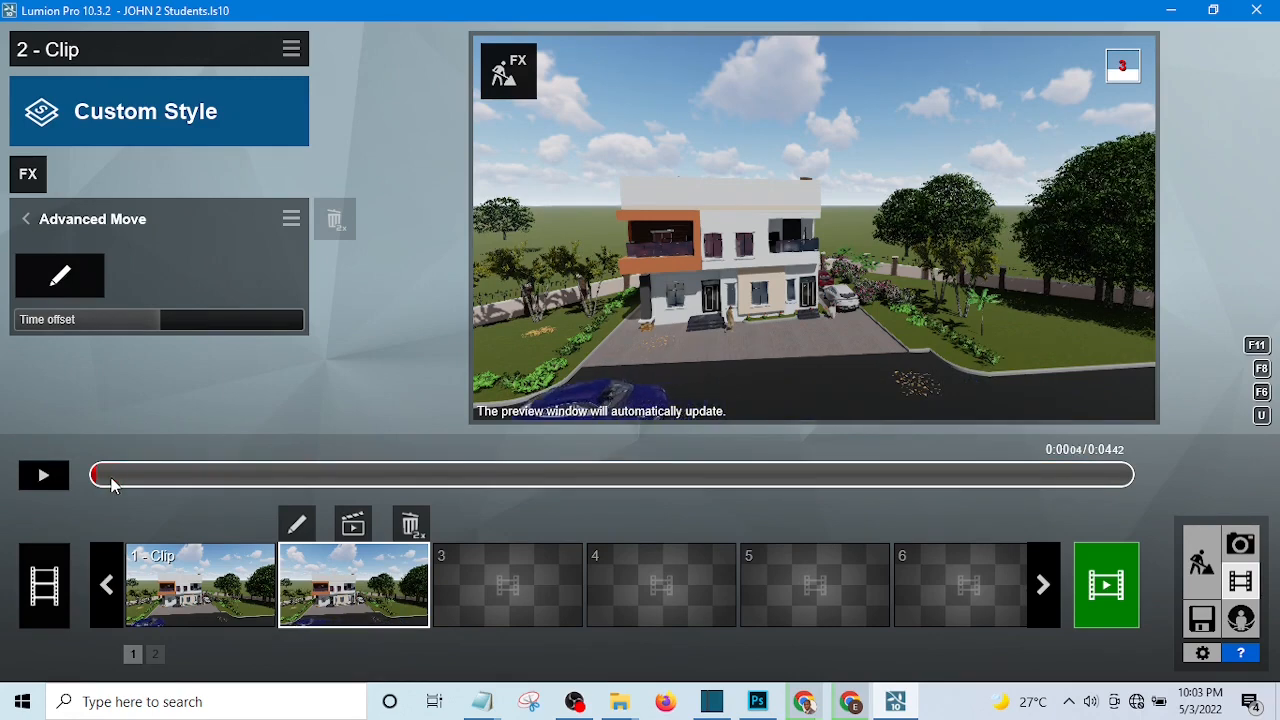
{"action": "left_click", "coordinate": [43, 479]}
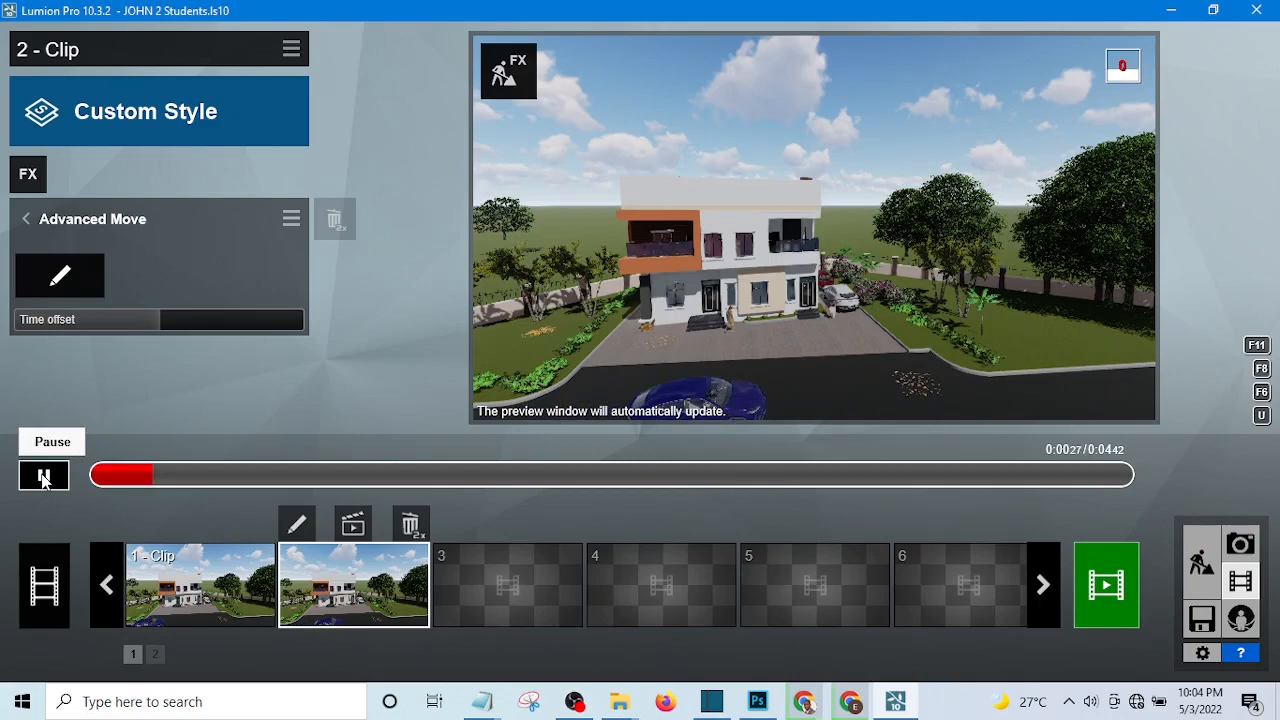
{"action": "left_click", "coordinate": [43, 479]}
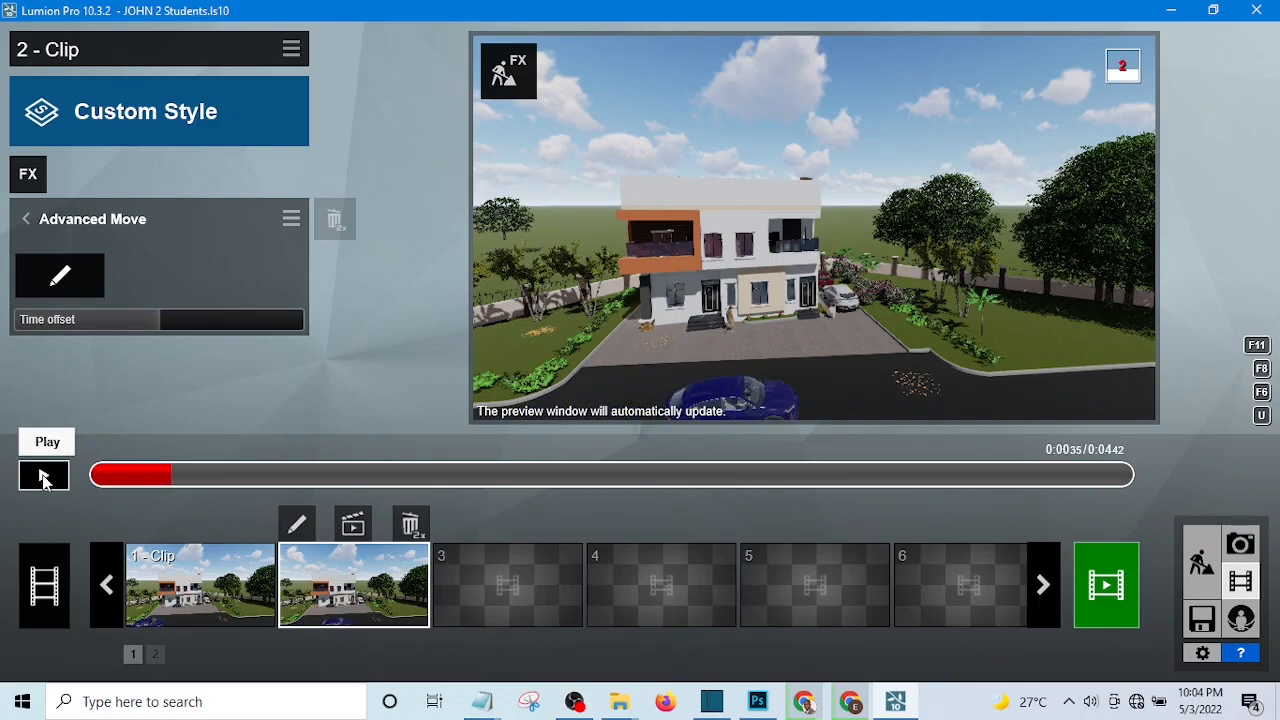
{"action": "left_click", "coordinate": [43, 479]}
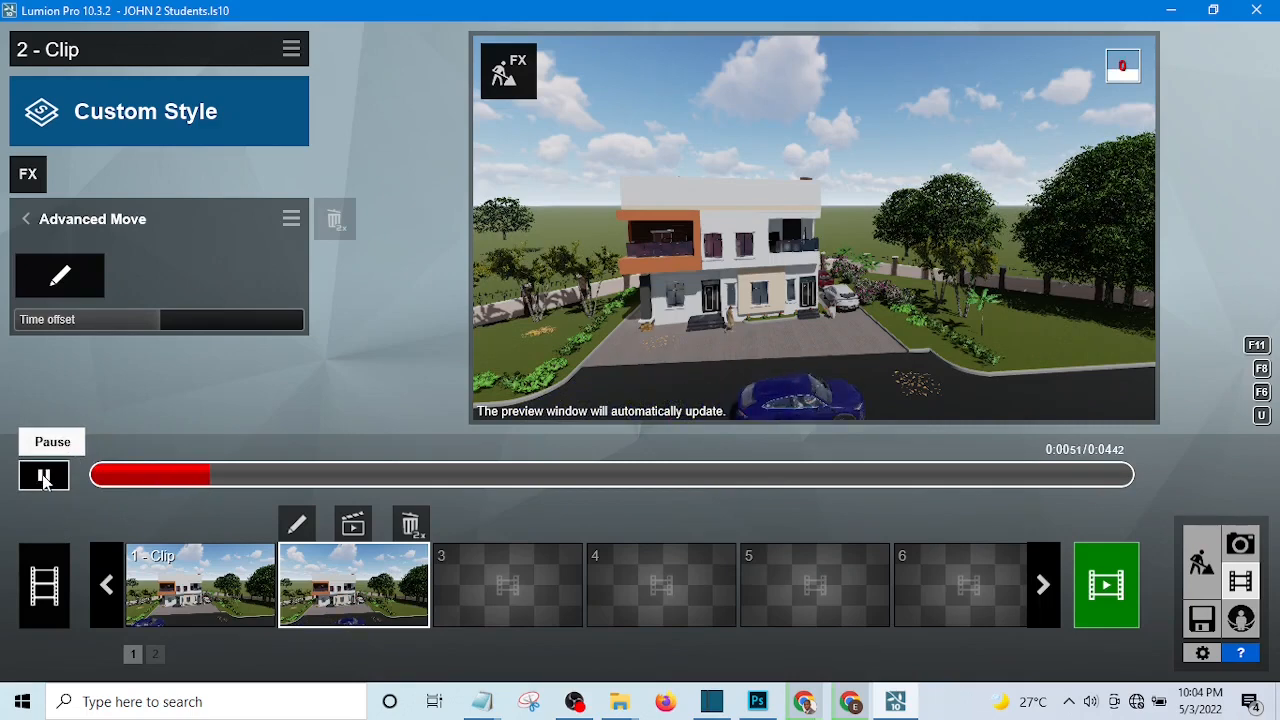
{"action": "left_click", "coordinate": [43, 479]}
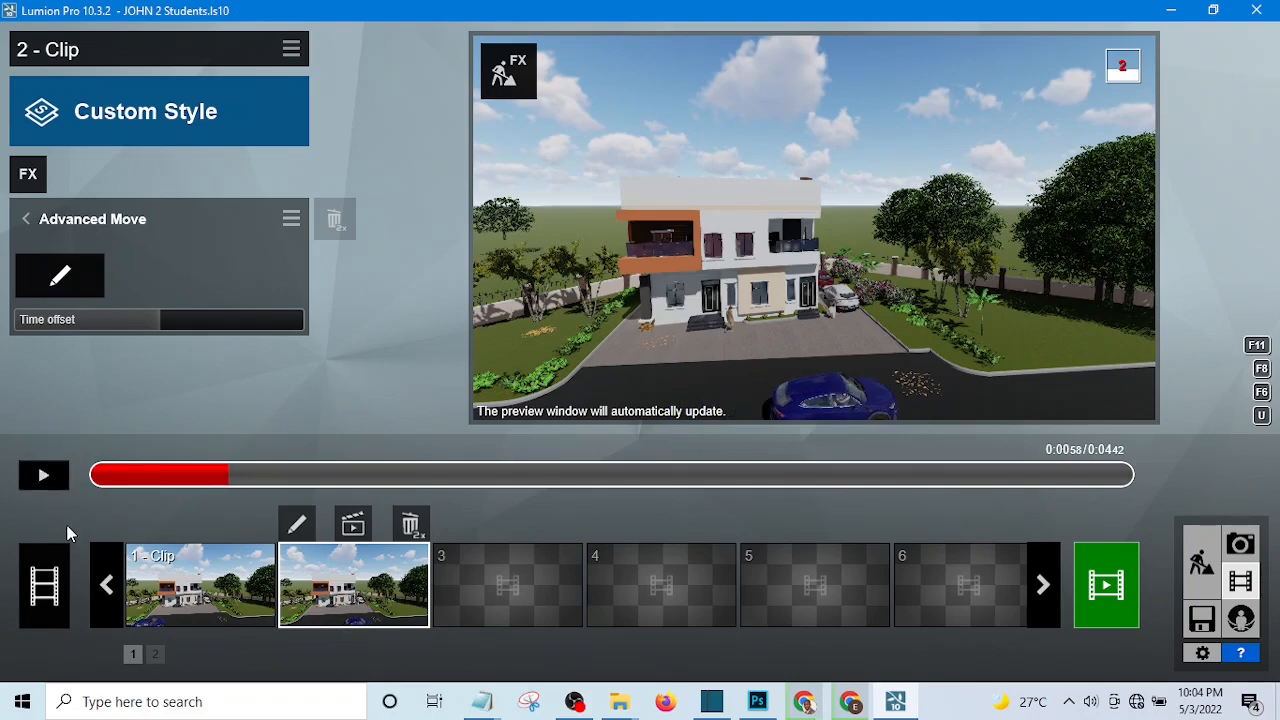
{"action": "left_click", "coordinate": [44, 477]}
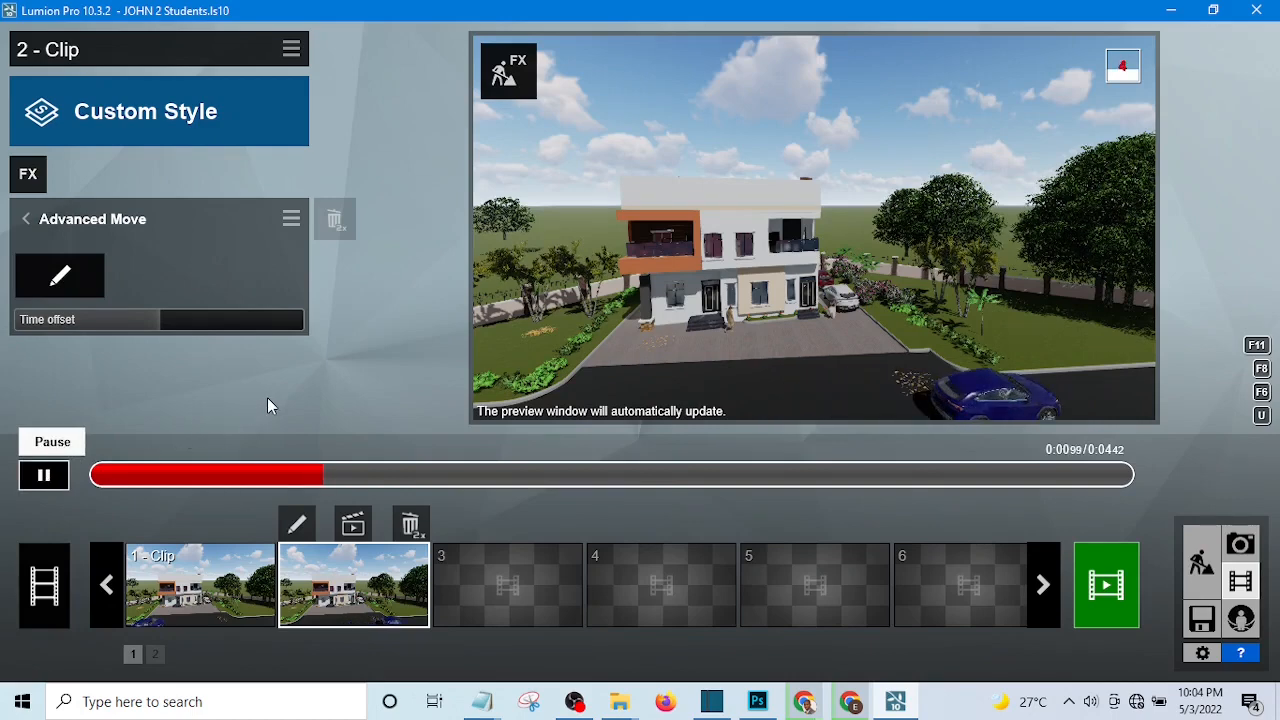